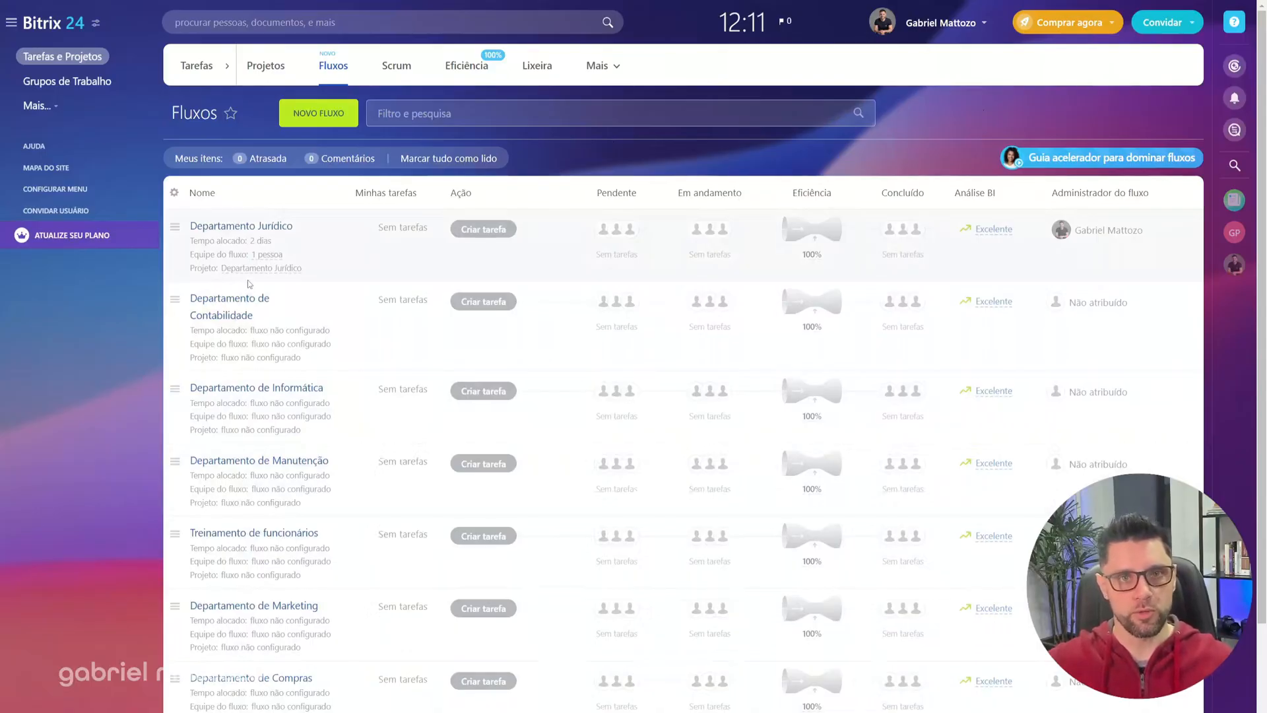
# Step: Start creating a new flow and name it Helpdesk, leaving the description empty
pyautogui.click(334, 123)
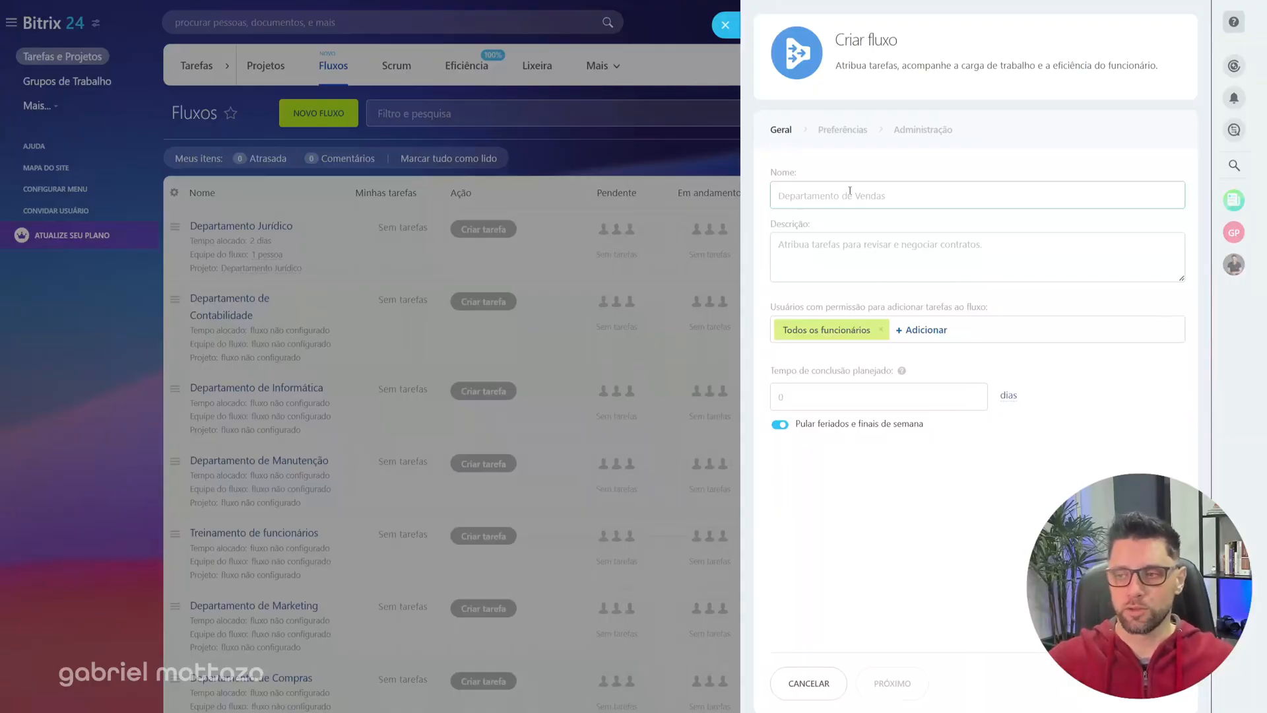
pyautogui.write('Helpdesk')
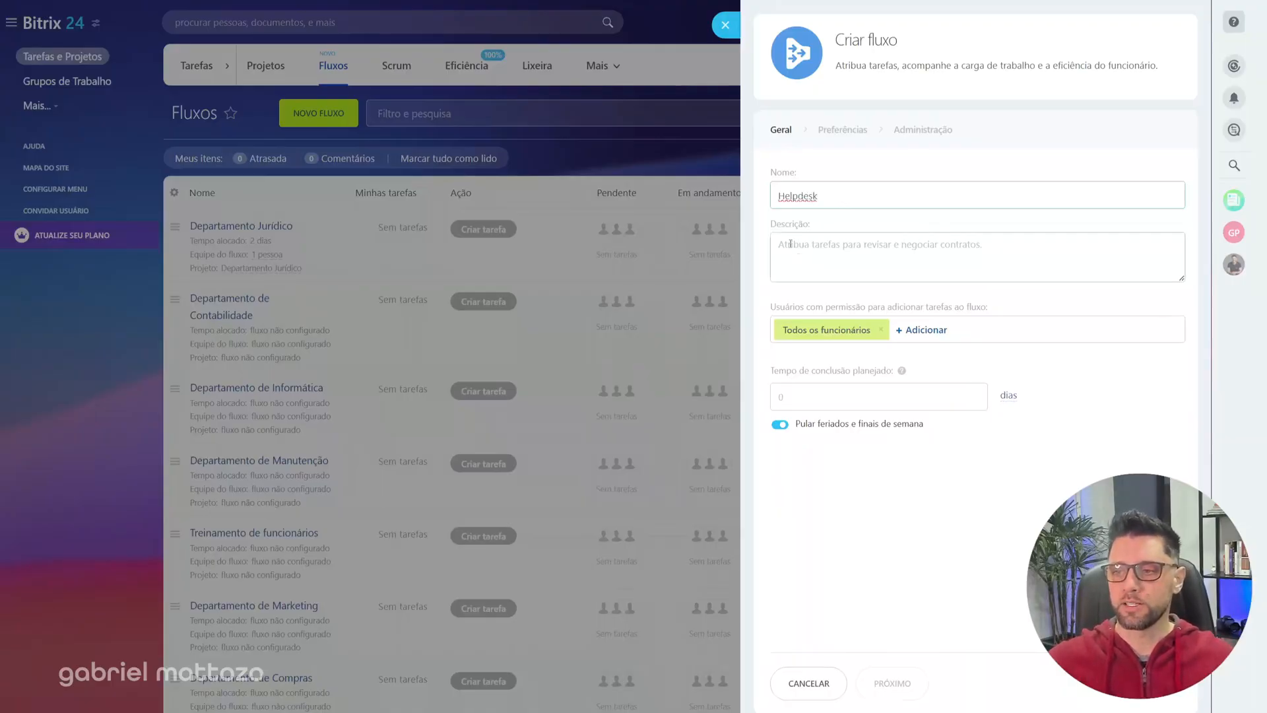
pyautogui.click(790, 244)
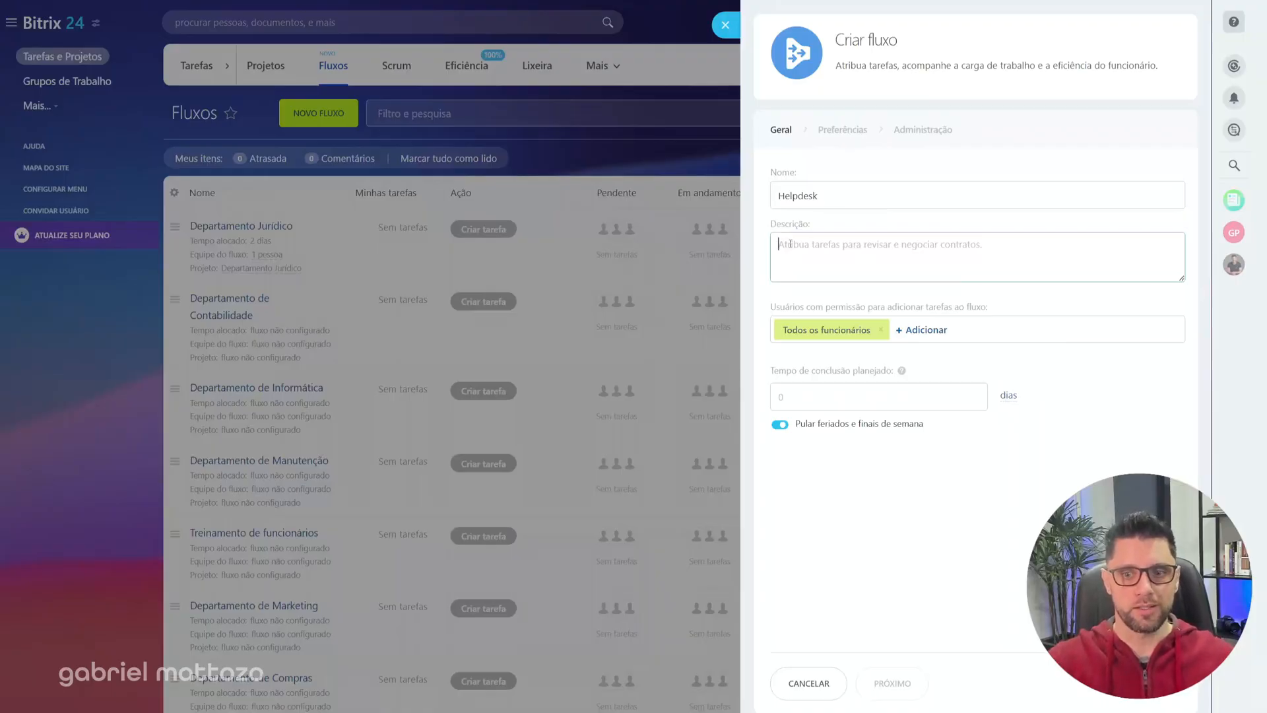
pyautogui.click(790, 243)
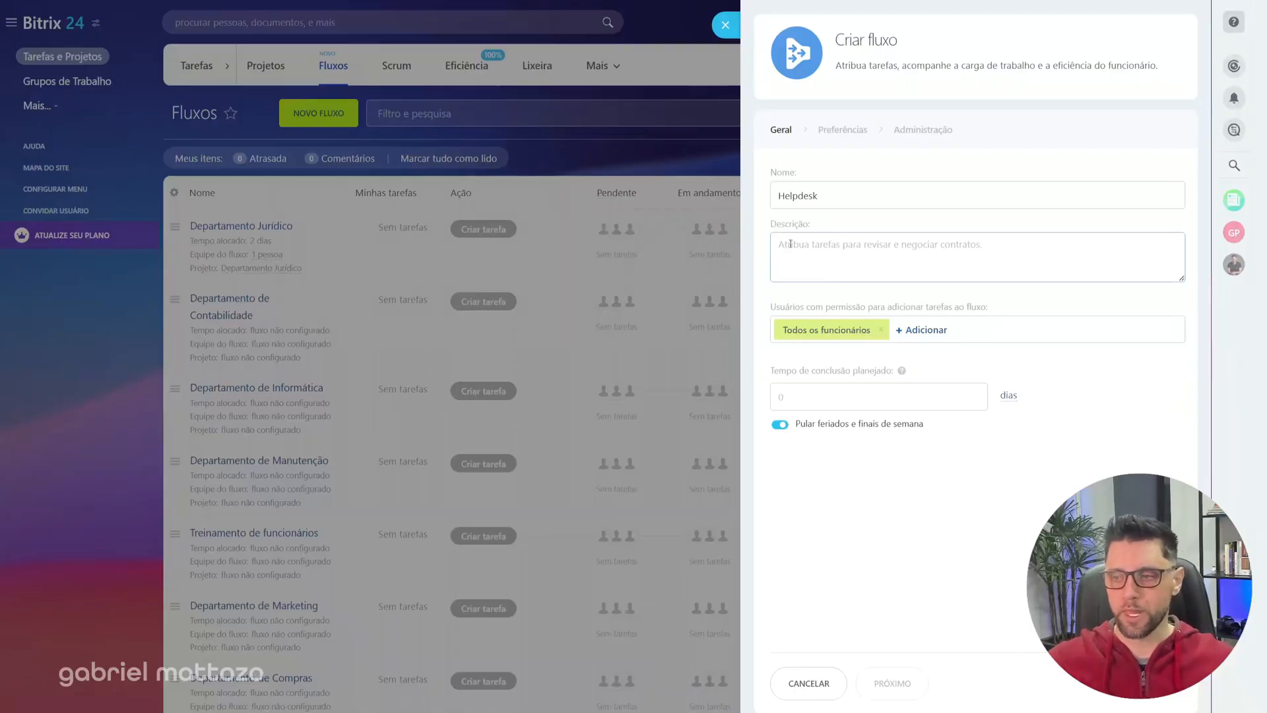
# Step: Set the planned completion time to 8 days, keep all employees allowed to add tasks, and continue to the preferences
pyautogui.moveTo(780, 307); pyautogui.dragTo(979, 306)
pyautogui.click(981, 306)
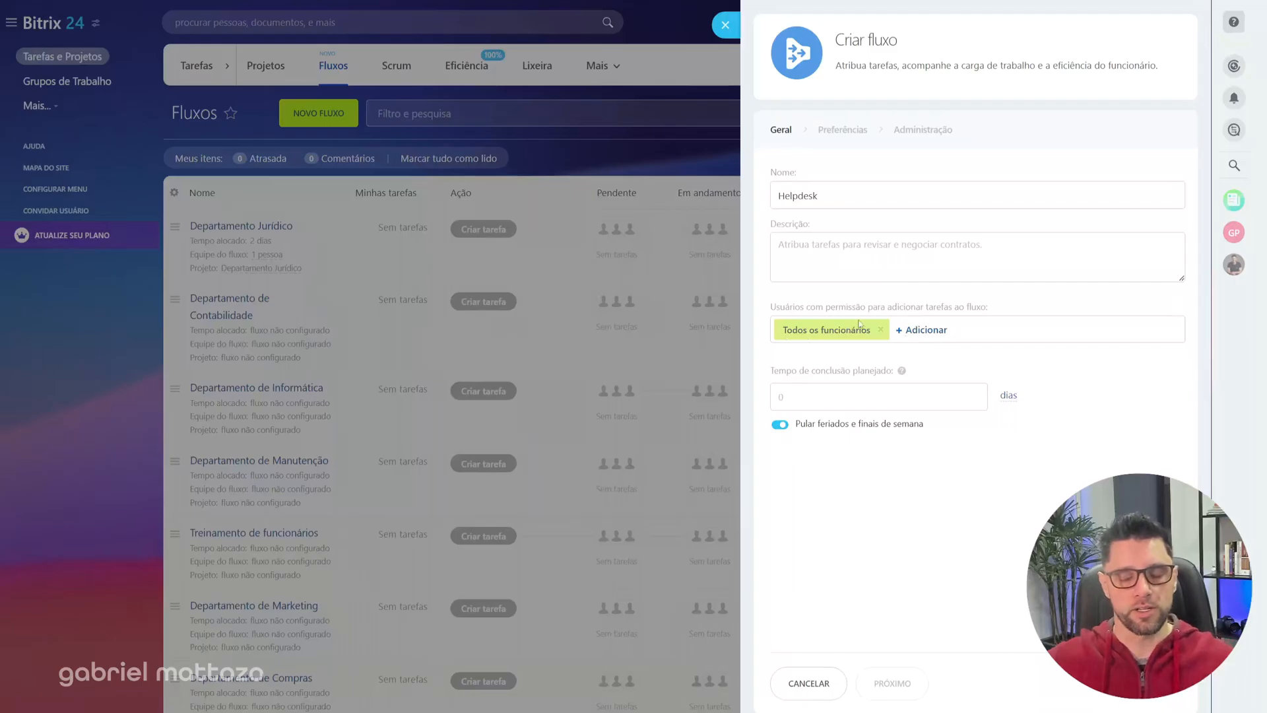
pyautogui.click(834, 401)
pyautogui.write('8')
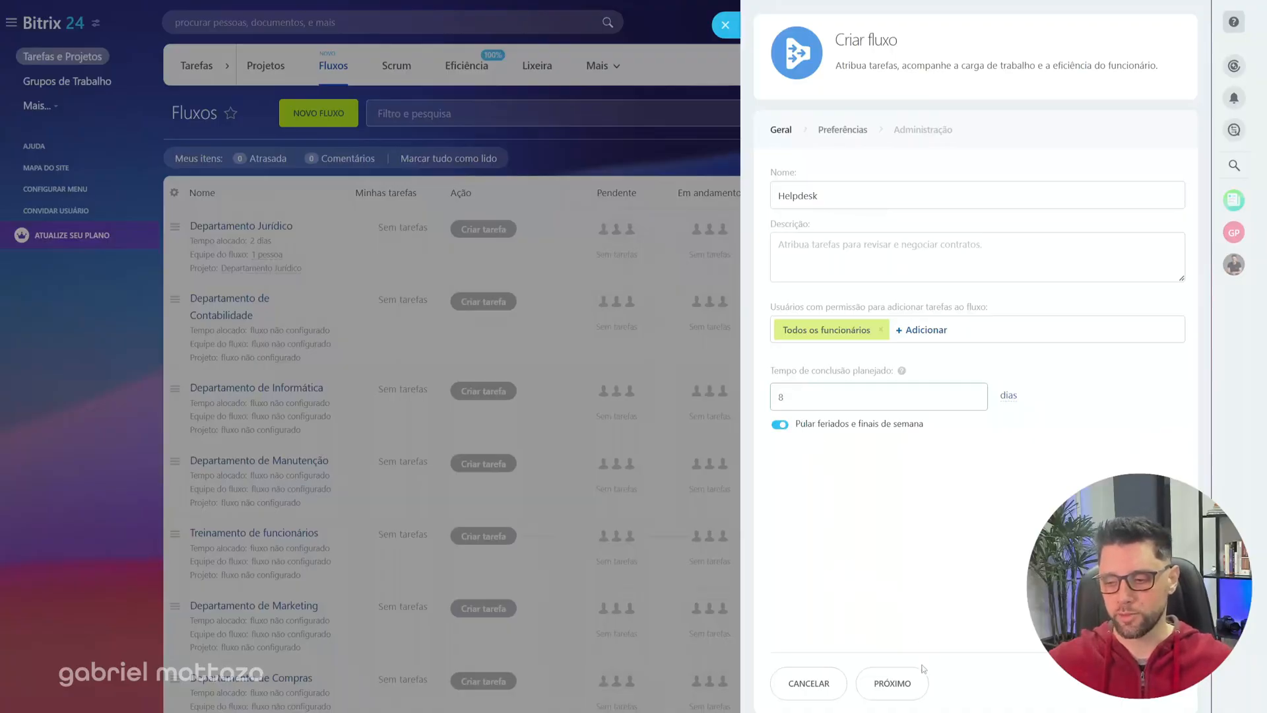
pyautogui.click(891, 692)
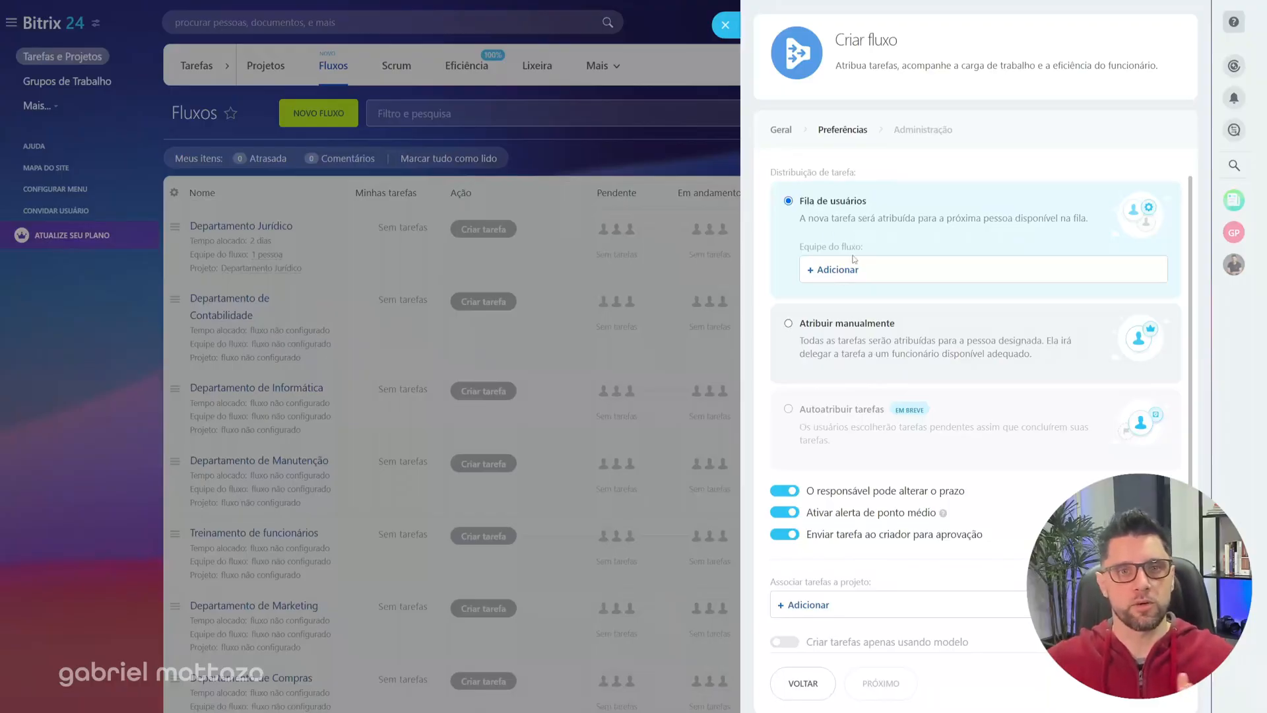
# Step: Add both available users to the flow team of the user queue distribution (Fila de usuários)
pyautogui.click(842, 277)
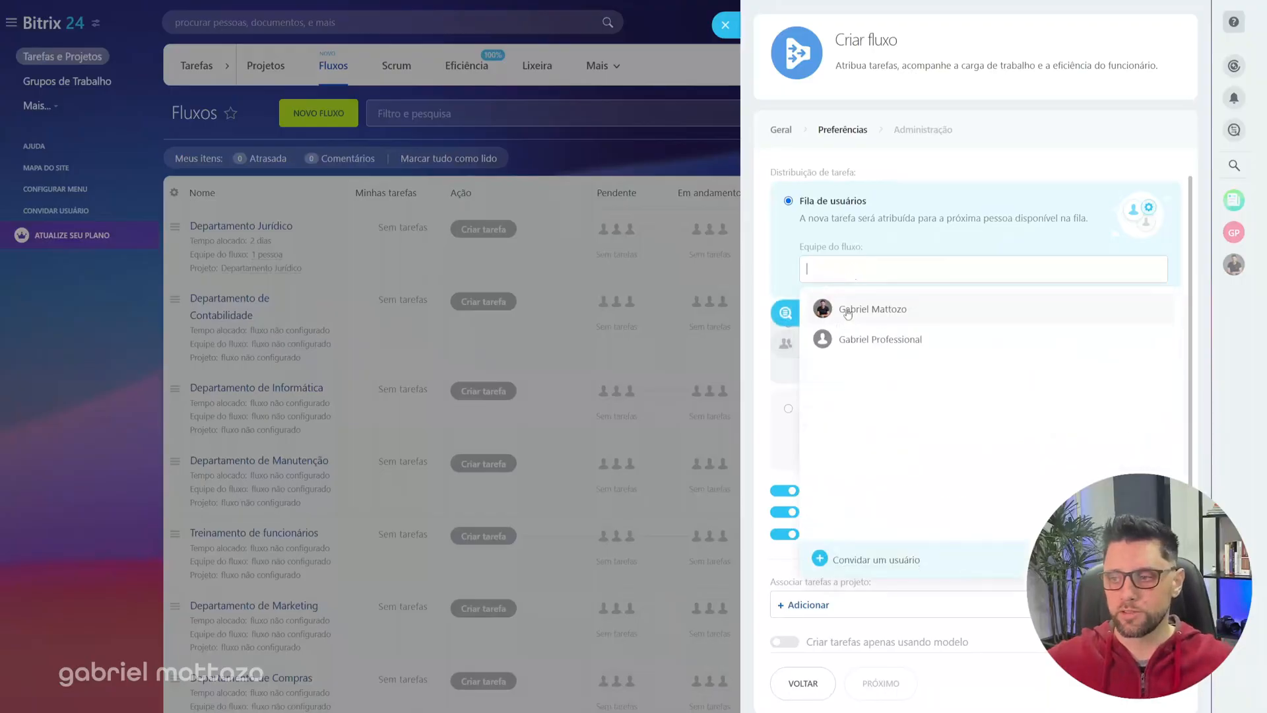
pyautogui.click(852, 309)
pyautogui.click(864, 339)
pyautogui.click(936, 233)
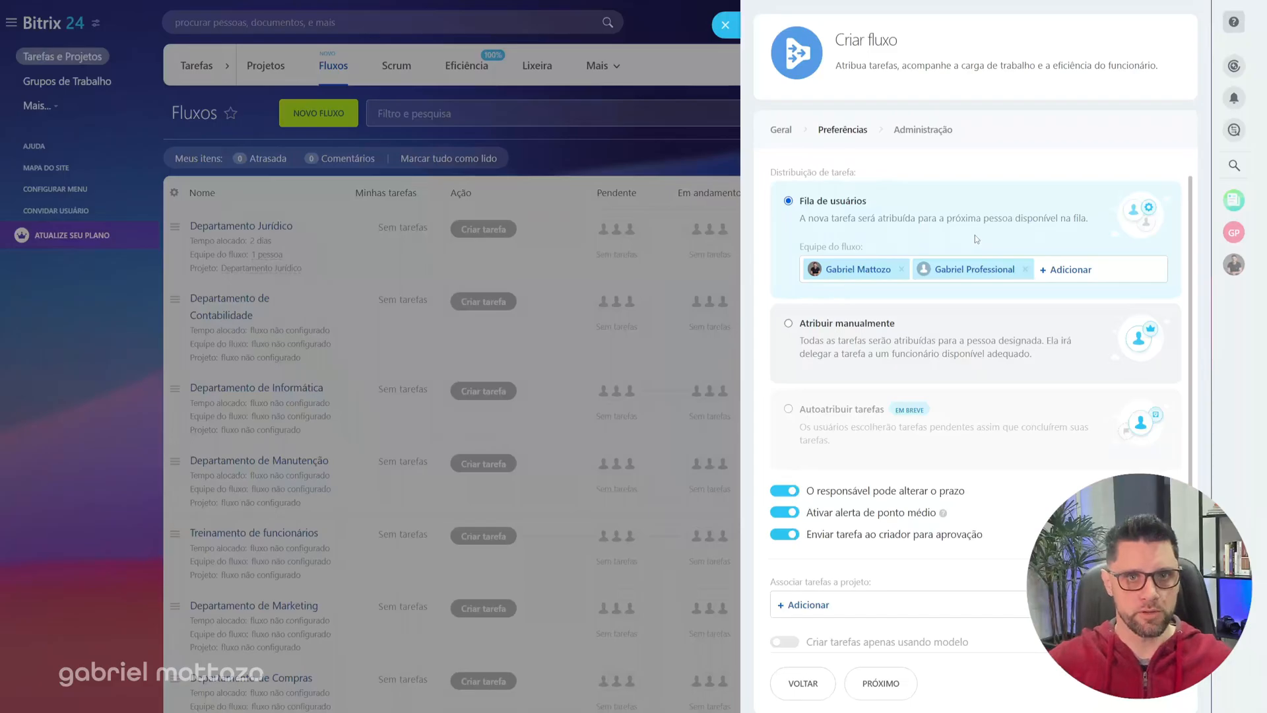
# Step: Switch the task distribution to manual assignment (Atribuir manualmente), keeping the deadline change, midpoint alert and creator approval options enabled
pyautogui.click(837, 331)
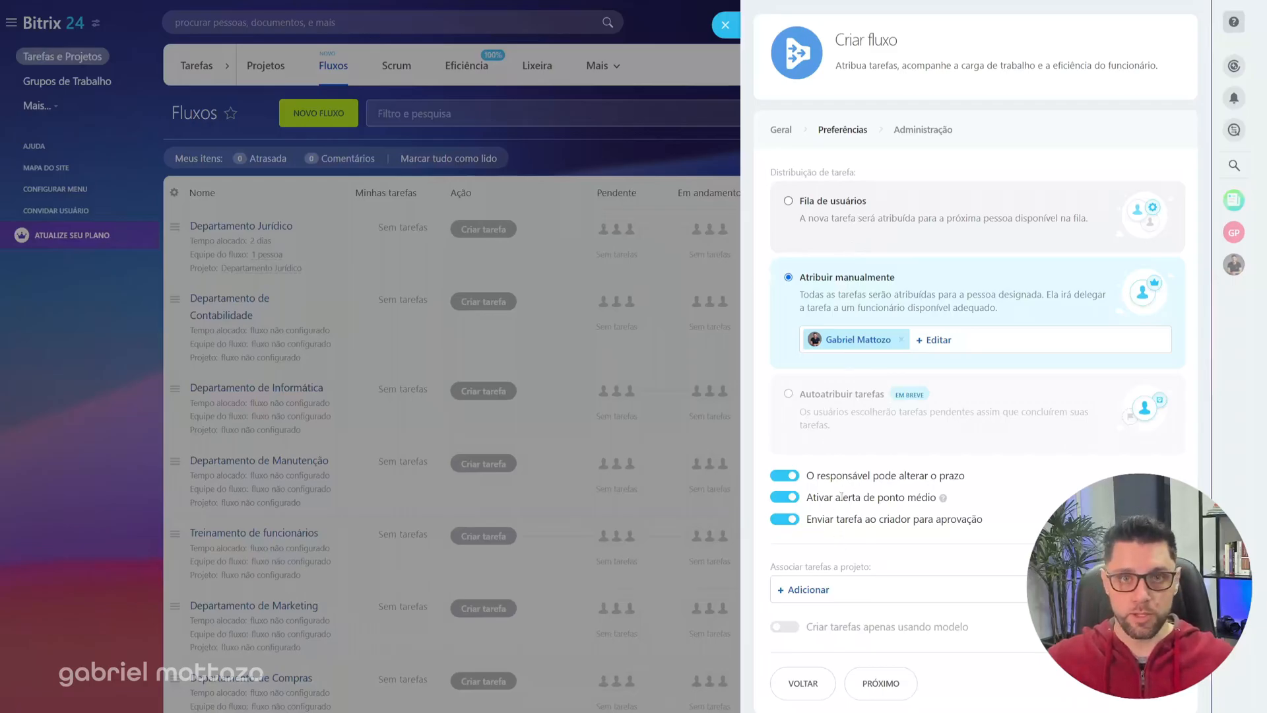
pyautogui.moveTo(812, 476); pyautogui.dragTo(933, 475)
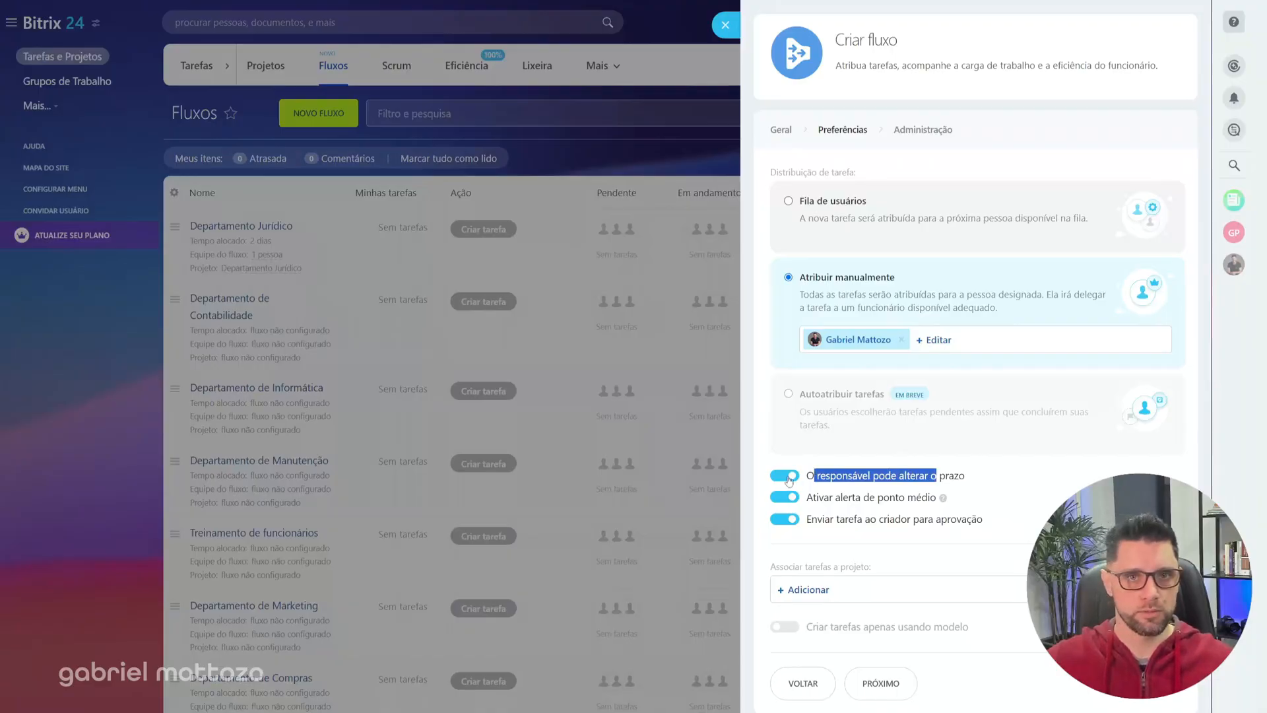
pyautogui.moveTo(812, 497); pyautogui.dragTo(861, 498)
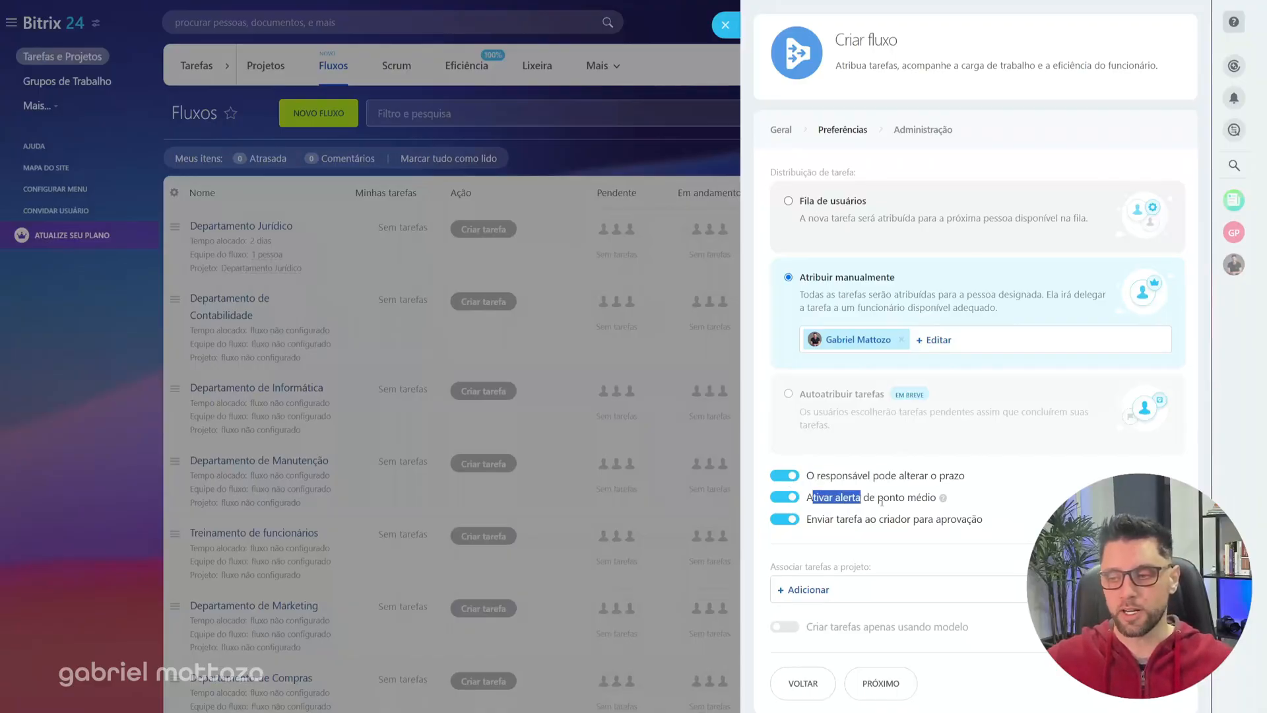
pyautogui.click(877, 467)
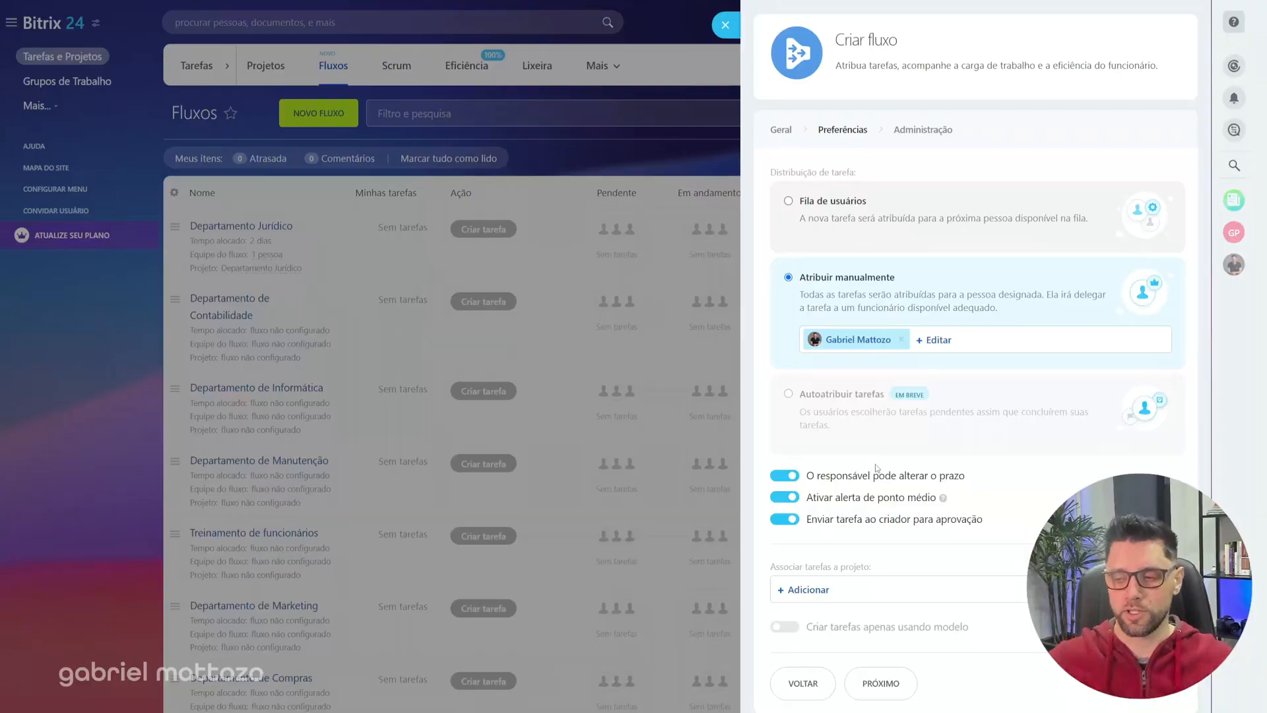
pyautogui.moveTo(812, 519); pyautogui.dragTo(884, 518)
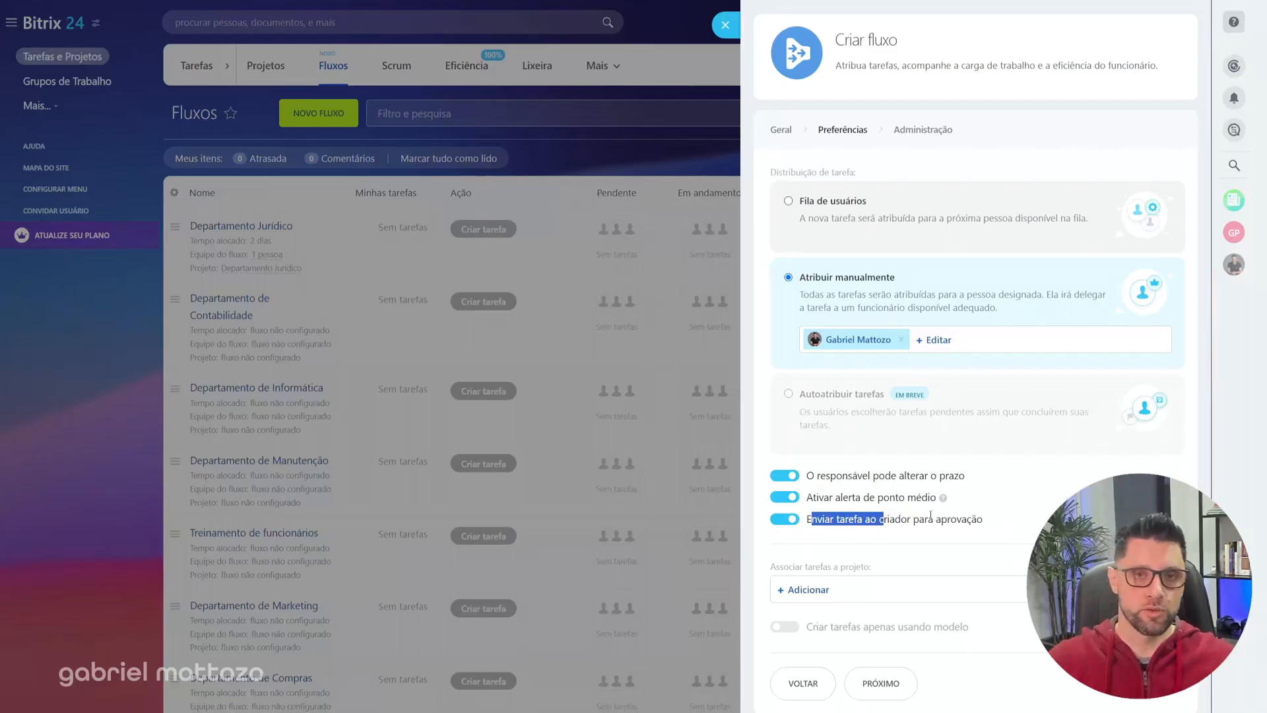
pyautogui.click(931, 516)
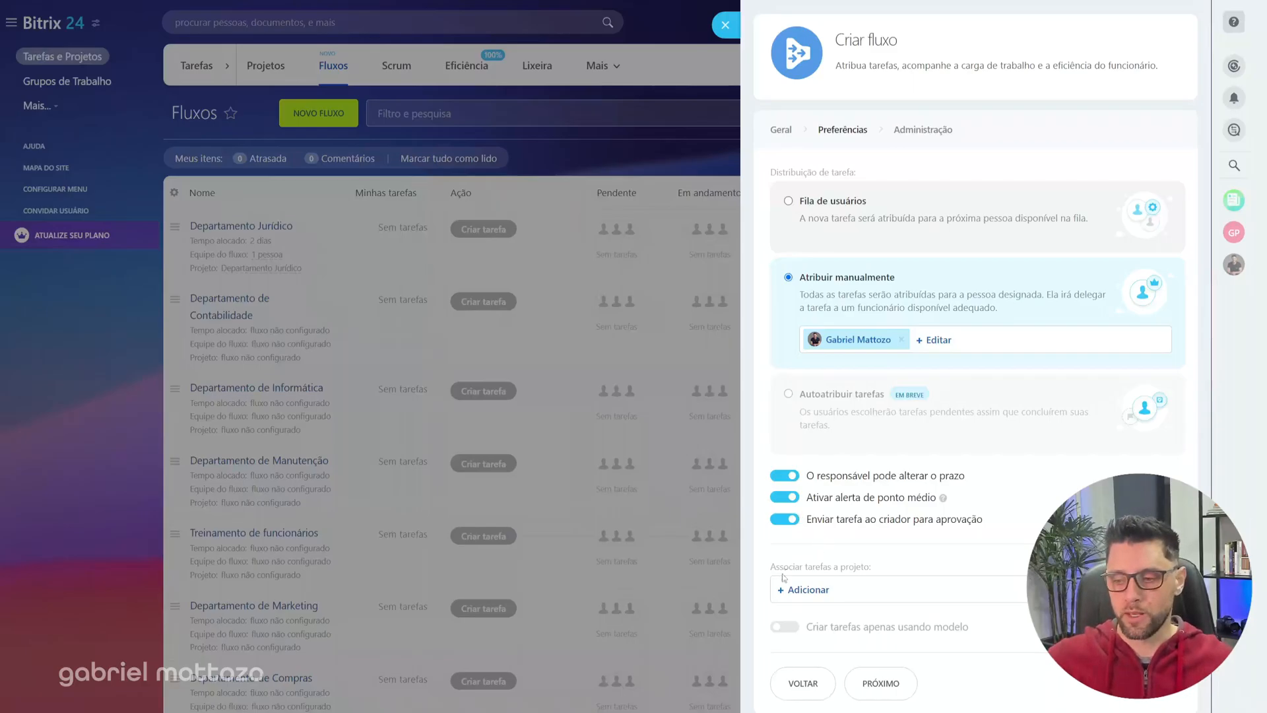
# Step: Examine the option to associate tasks with a project and review the flow's name in the general settings
pyautogui.moveTo(772, 567); pyautogui.dragTo(874, 573)
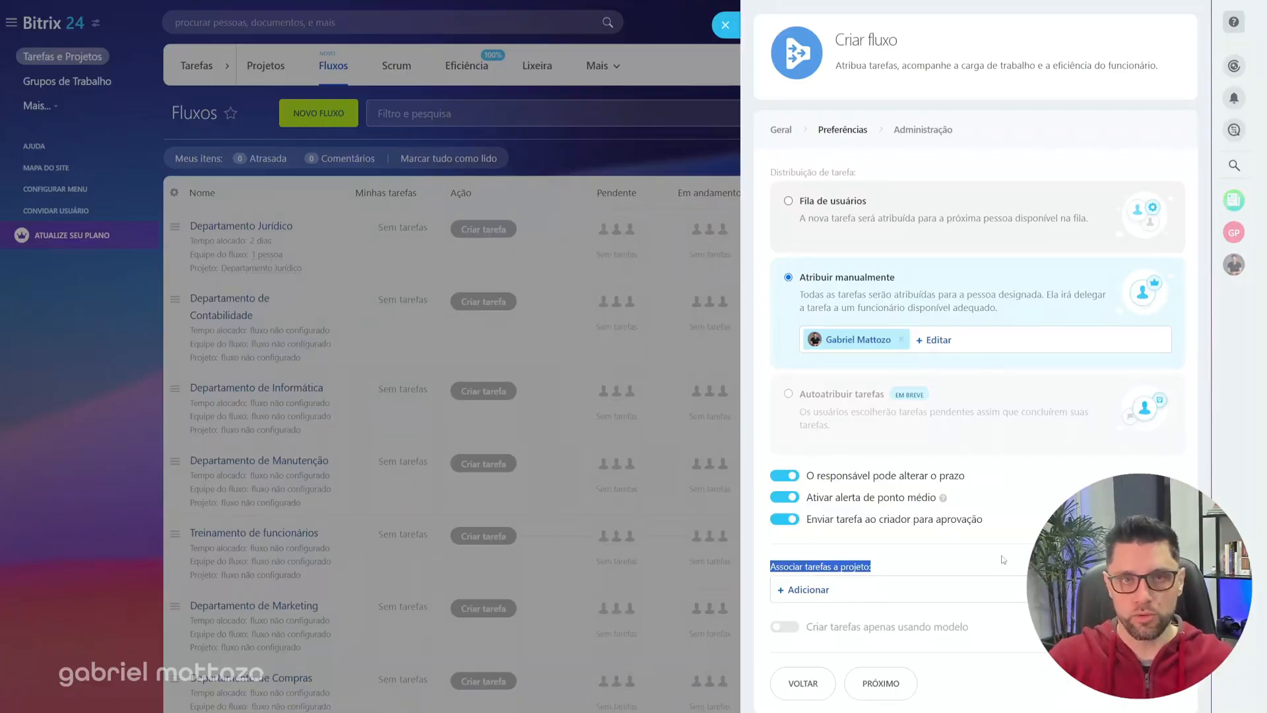
pyautogui.click(781, 129)
pyautogui.moveTo(772, 187); pyautogui.dragTo(825, 202)
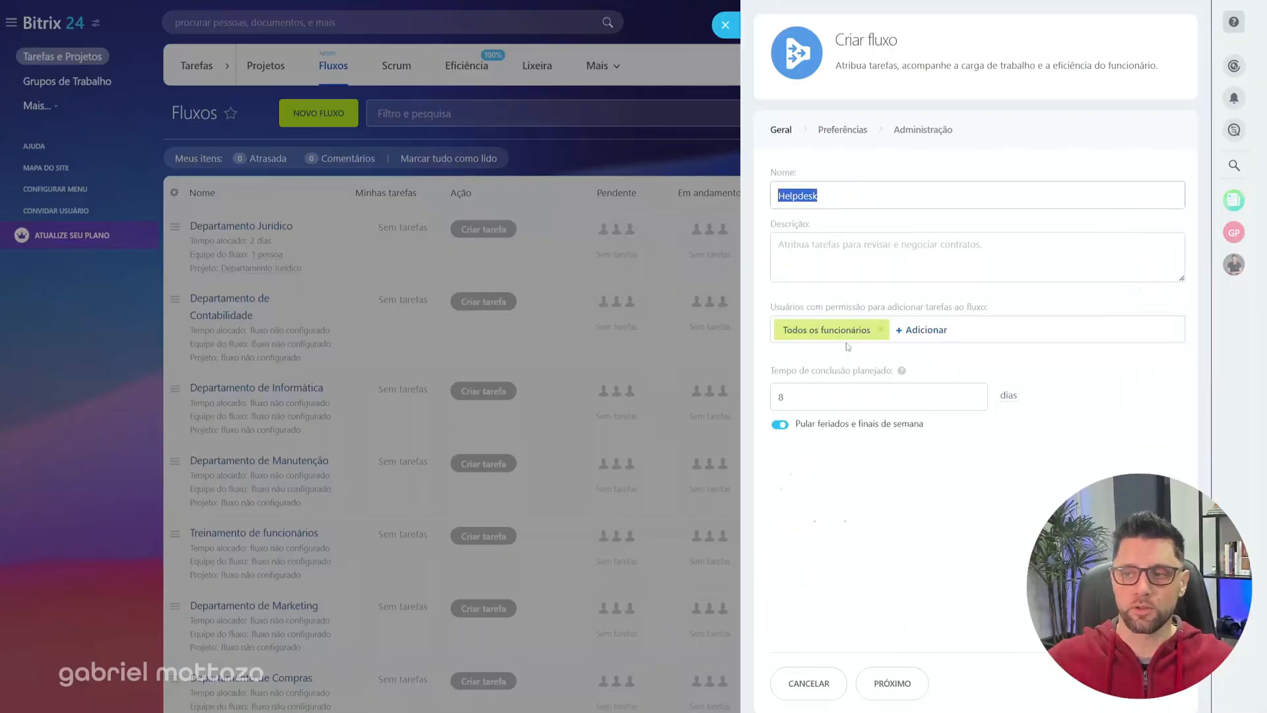
pyautogui.click(843, 130)
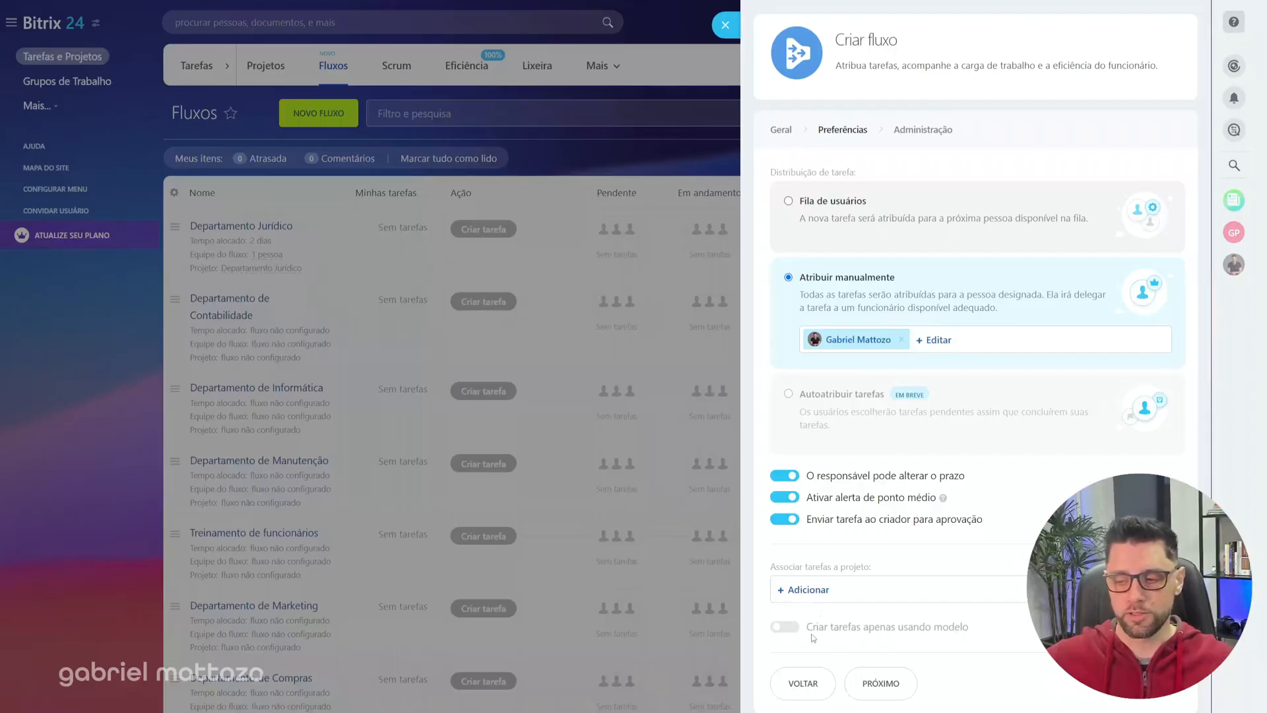
# Step: Enable creating tasks only from a template (Criar tarefas apenas usando modelo) and open the template selection
pyautogui.moveTo(813, 629); pyautogui.dragTo(972, 630)
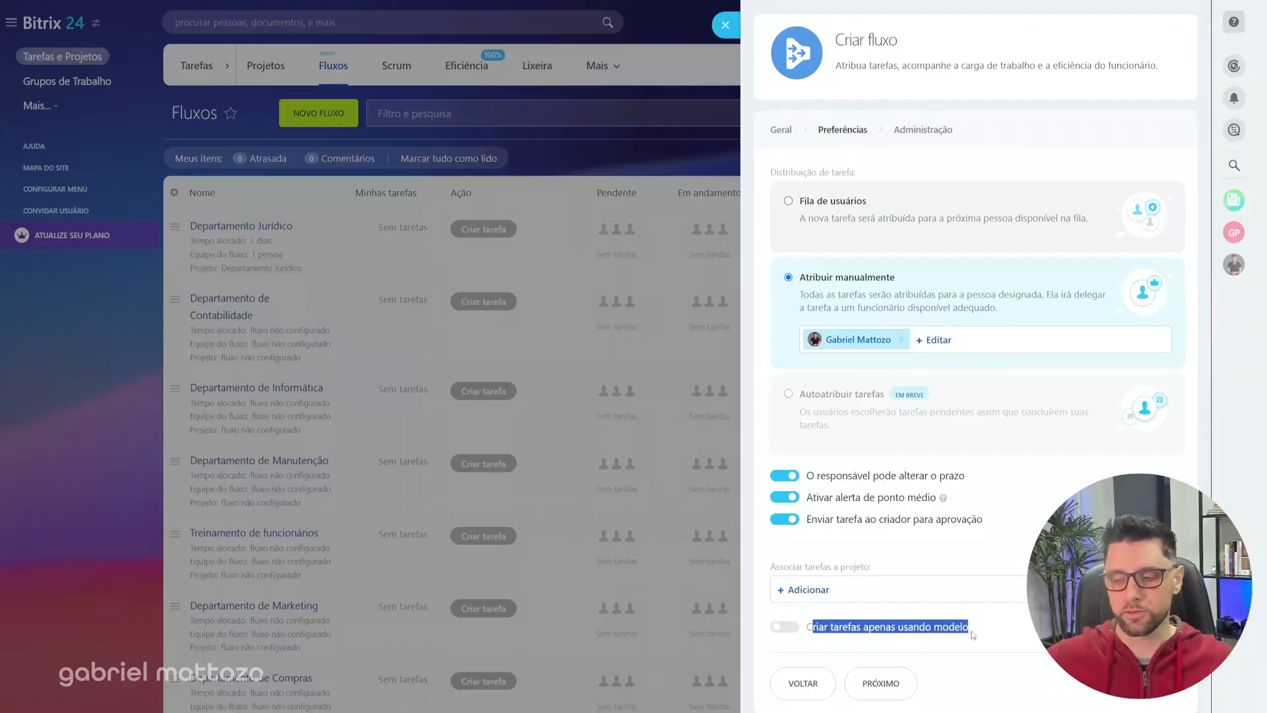
pyautogui.click(792, 628)
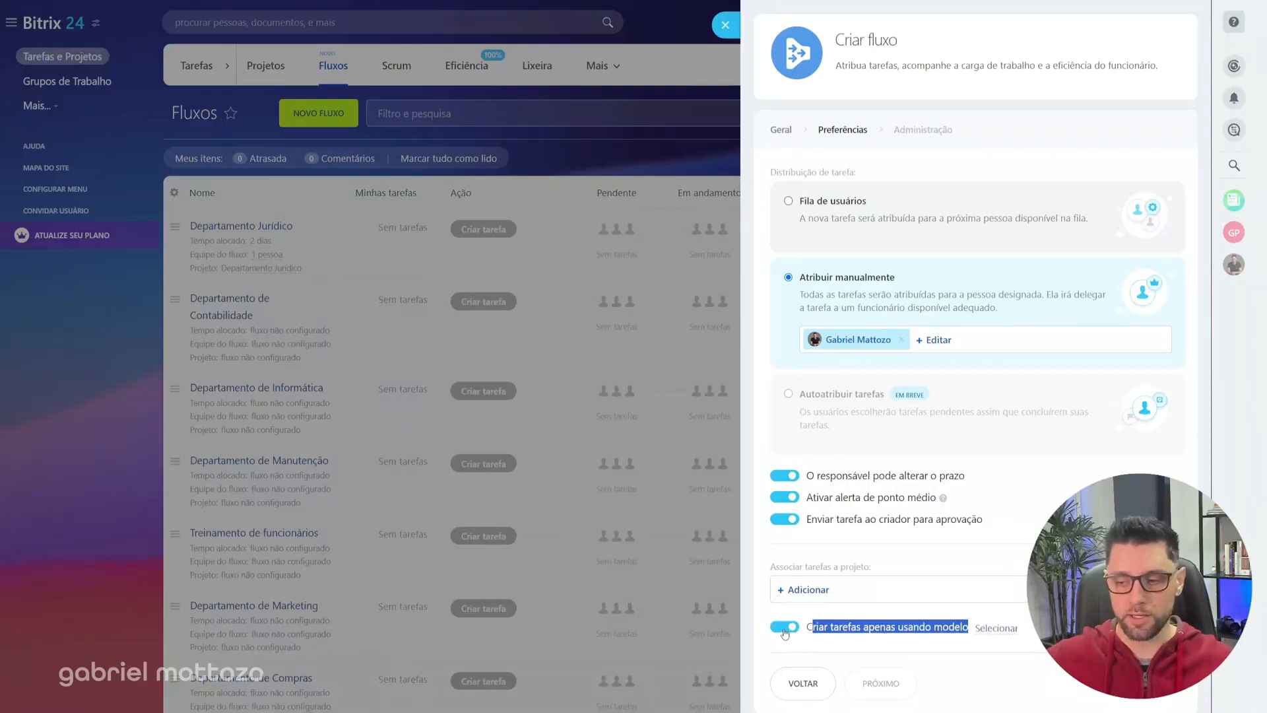
pyautogui.click(995, 637)
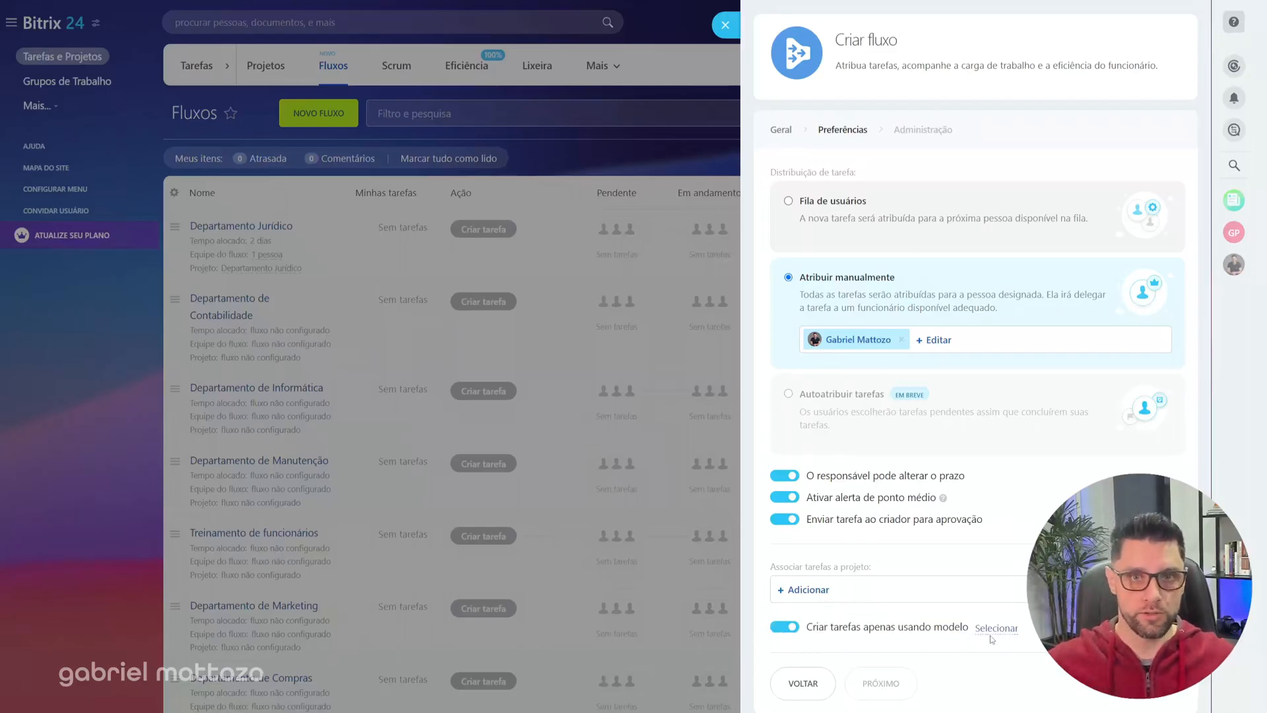
pyautogui.click(1000, 633)
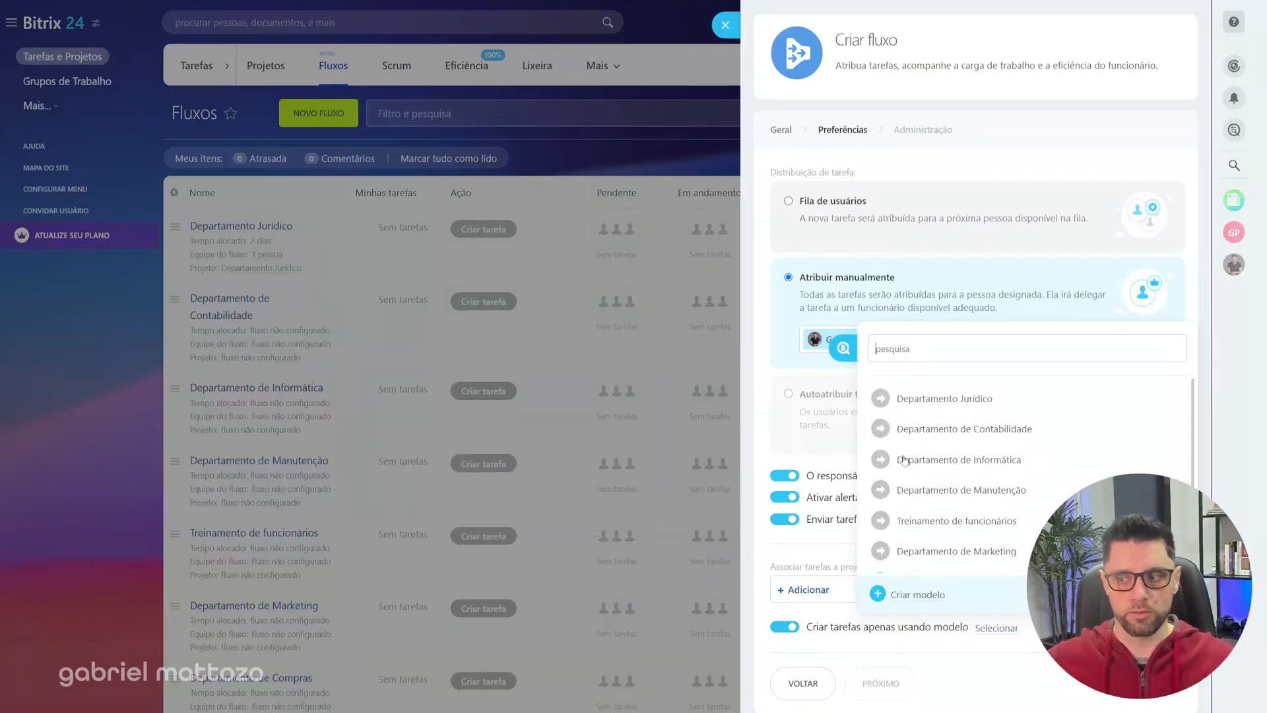
# Step: Create and save a new task template named TESTE with the placeholder description "ghjfgpkjhfgj"
pyautogui.click(919, 595)
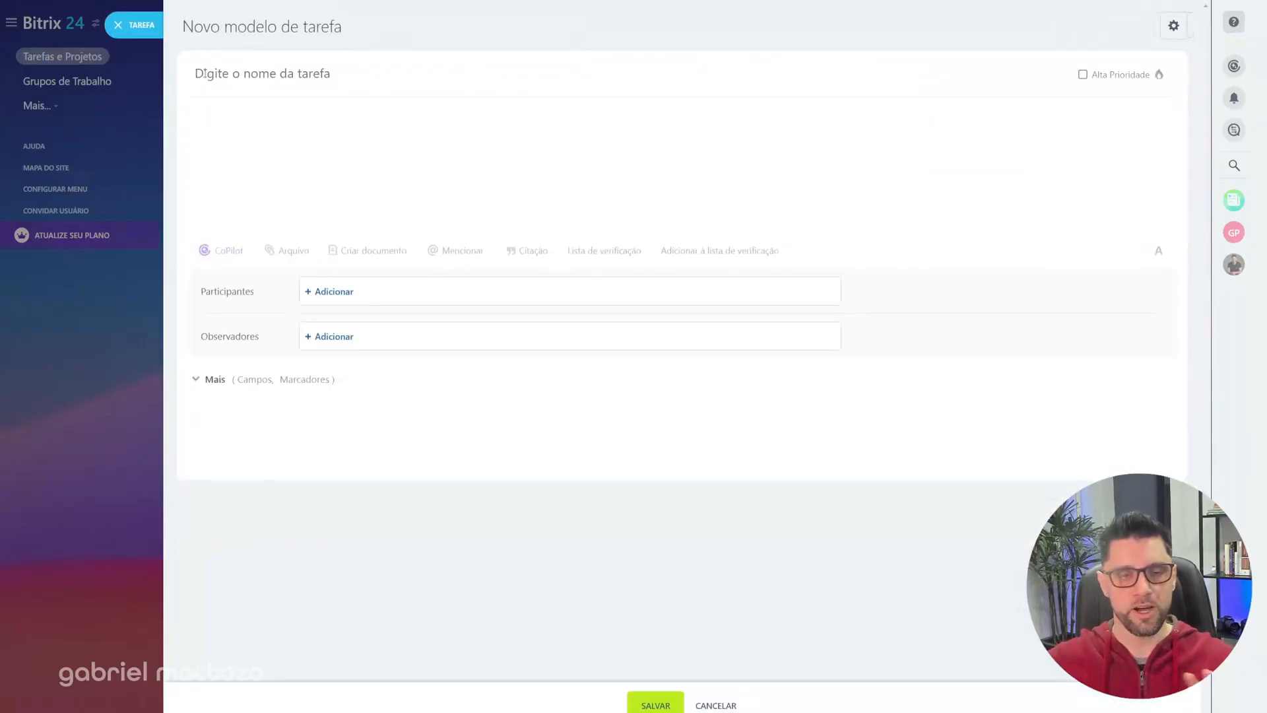
pyautogui.click(345, 80)
pyautogui.write('TESTE')
pyautogui.click(343, 136)
pyautogui.write('ghjfgpkjhfgj')
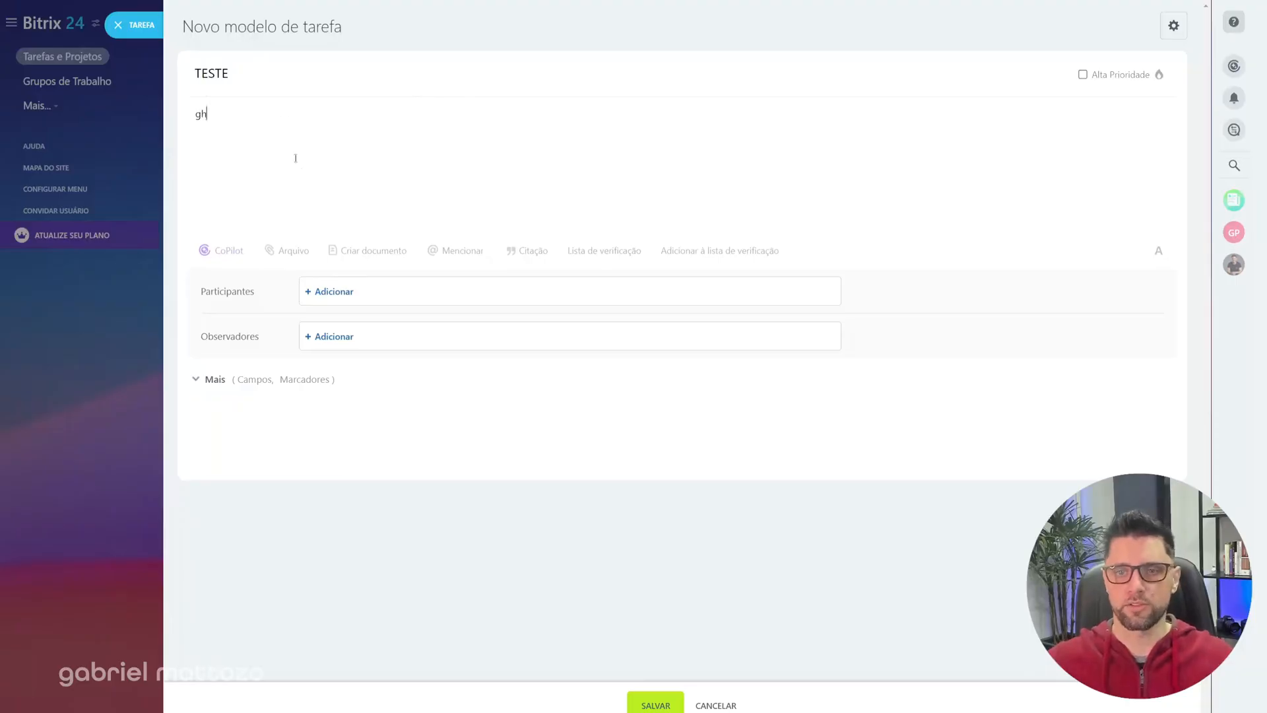
pyautogui.click(214, 381)
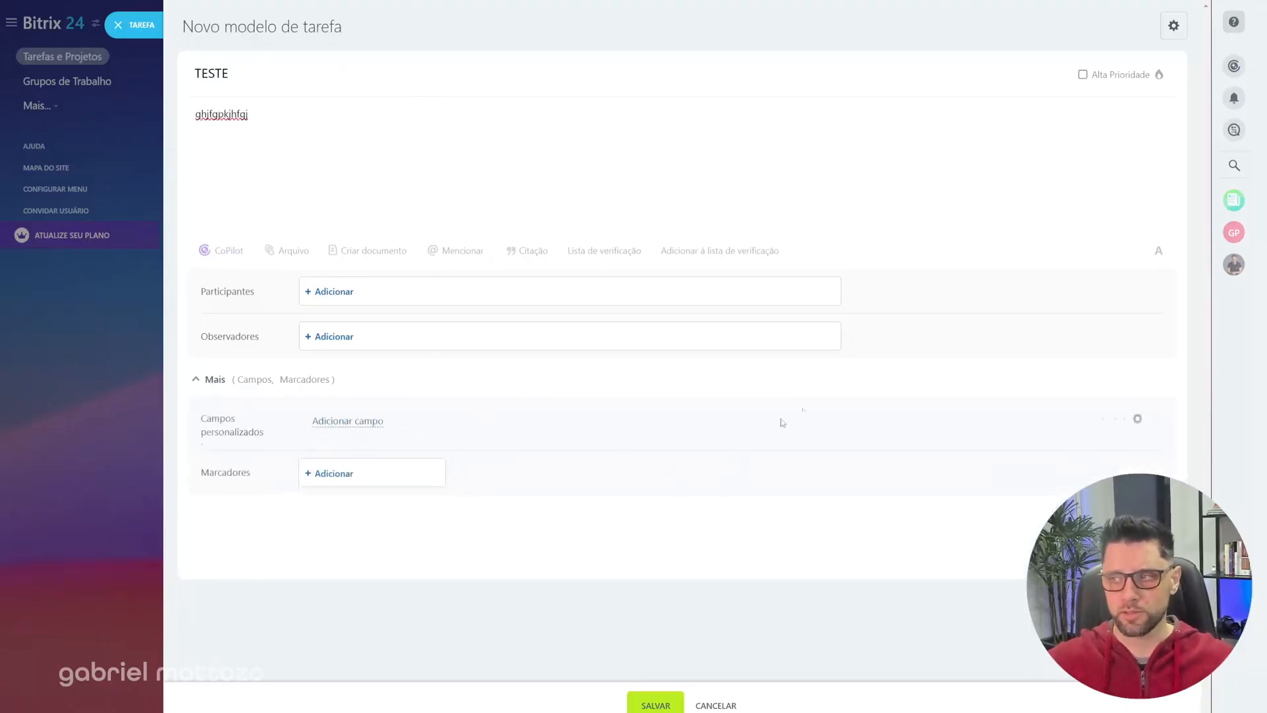
pyautogui.click(656, 705)
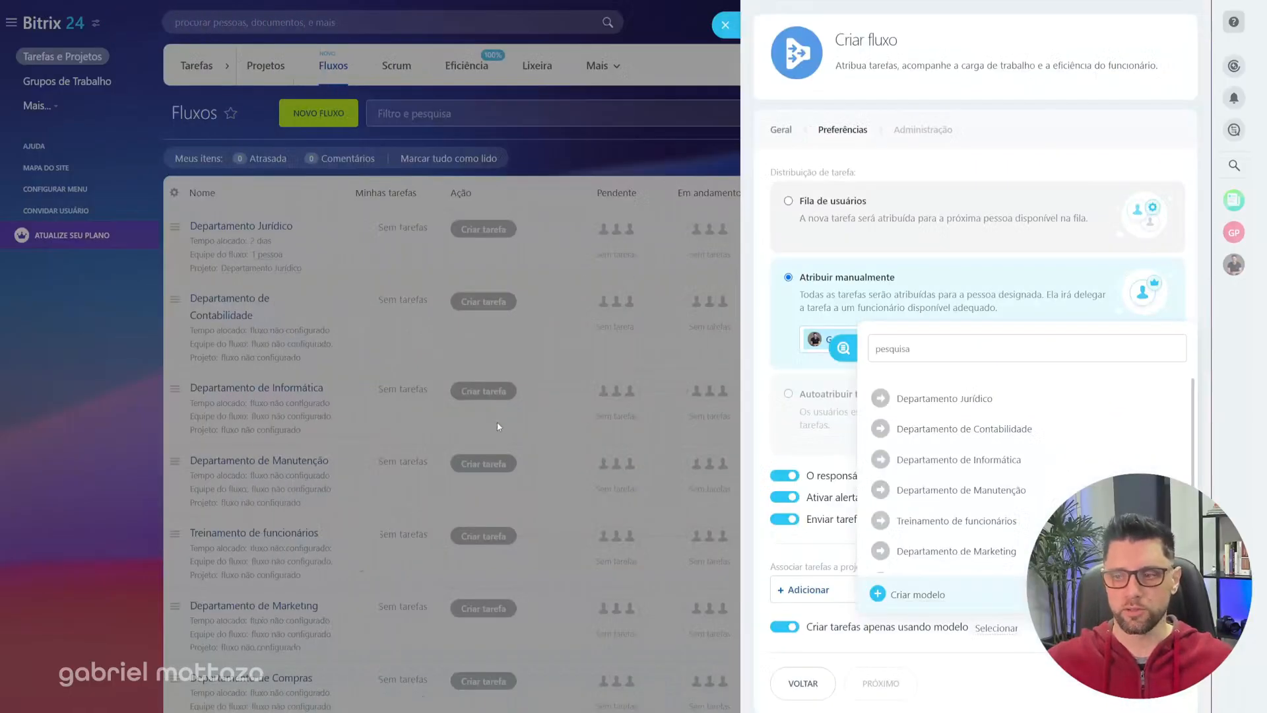
# Step: Search the templates for "teste", assign the TESTE template to the flow and continue to the administration settings
pyautogui.click(784, 347)
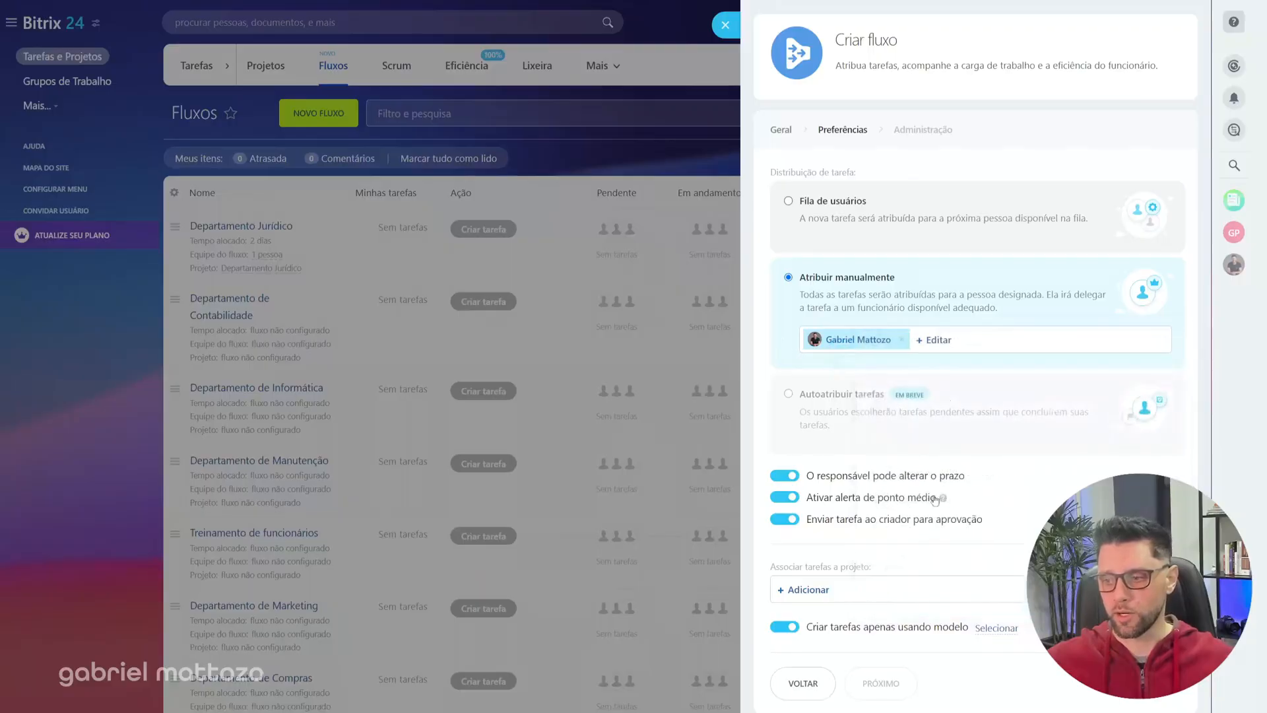
pyautogui.click(995, 629)
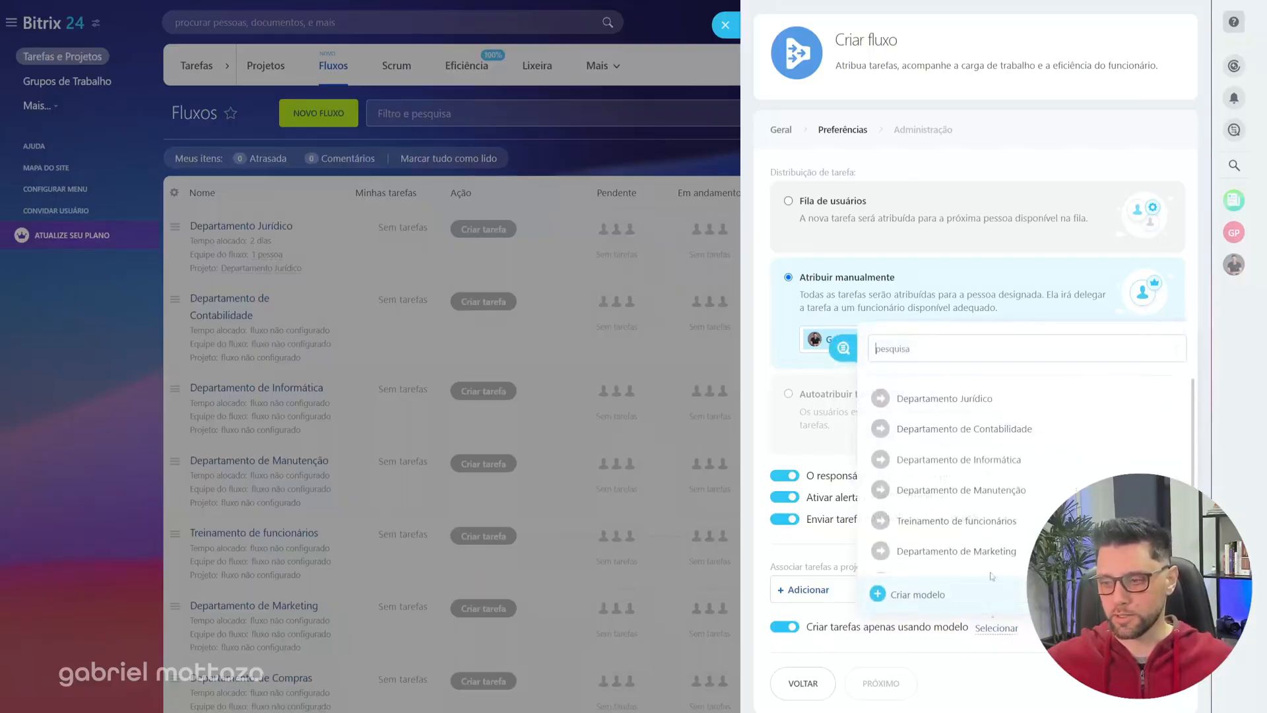
pyautogui.scroll(-3, 977, 473)
pyautogui.scroll(3, 975, 501)
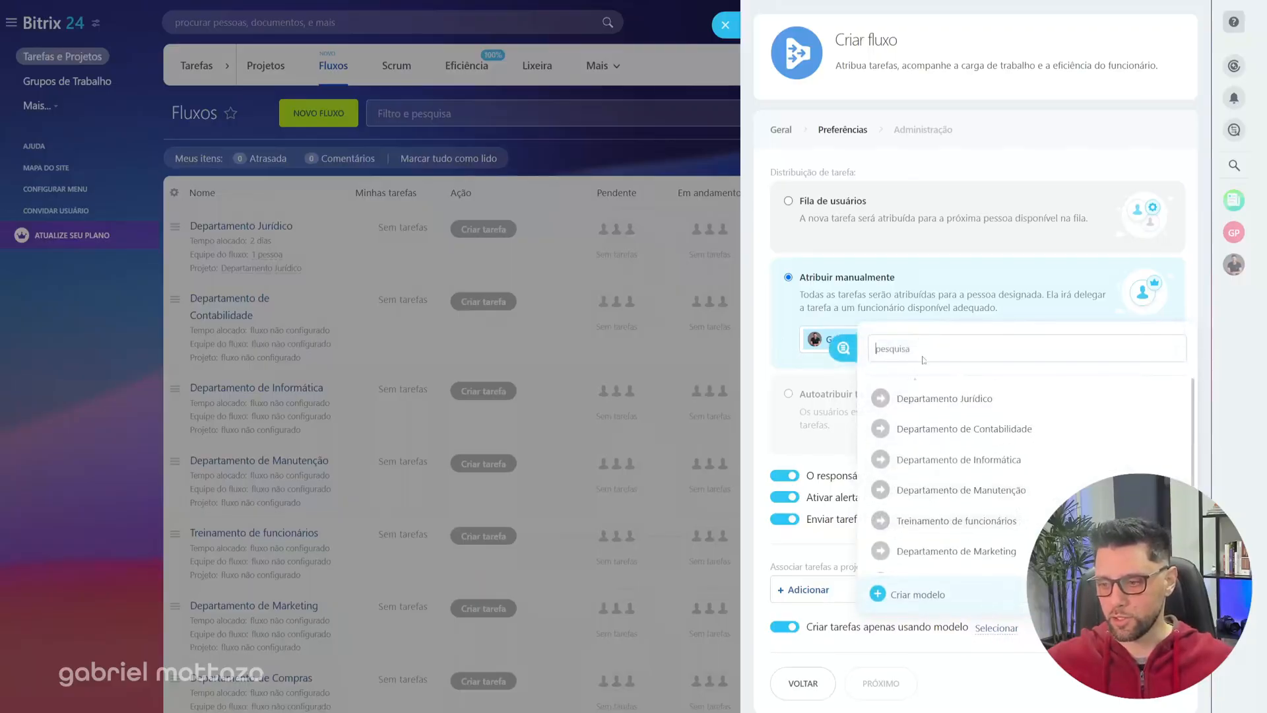
pyautogui.write('teste')
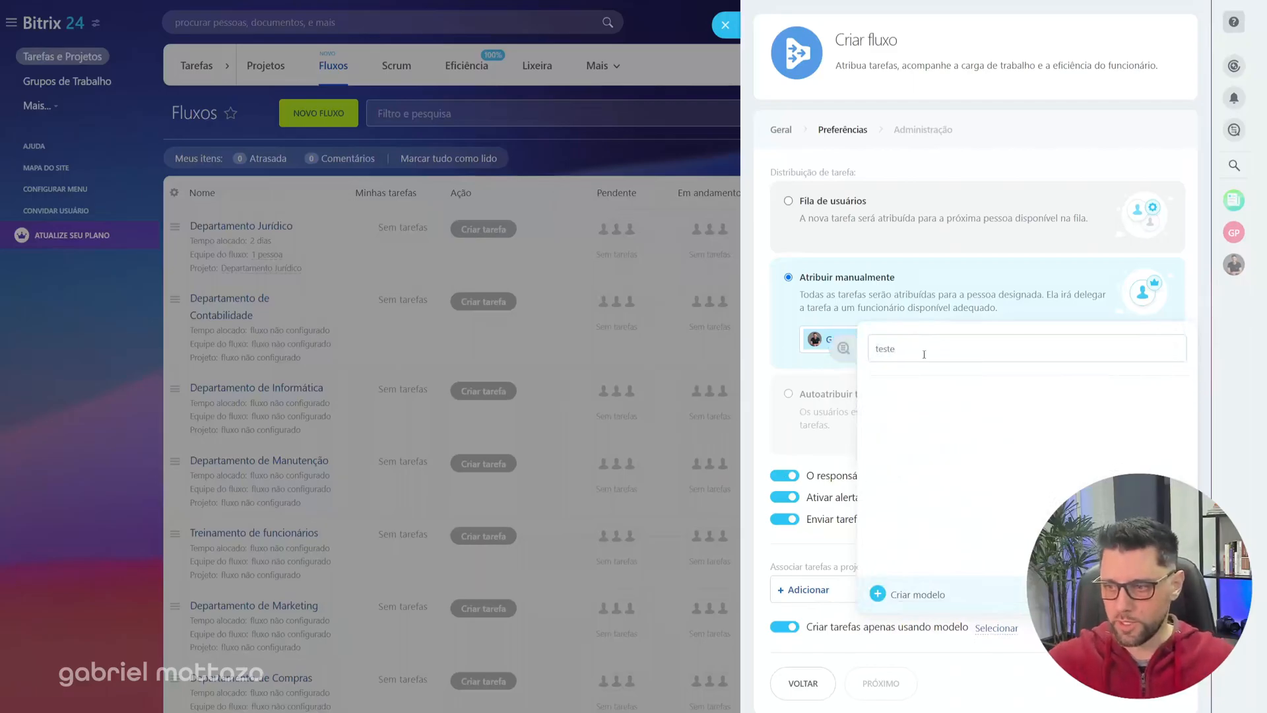
pyautogui.click(910, 399)
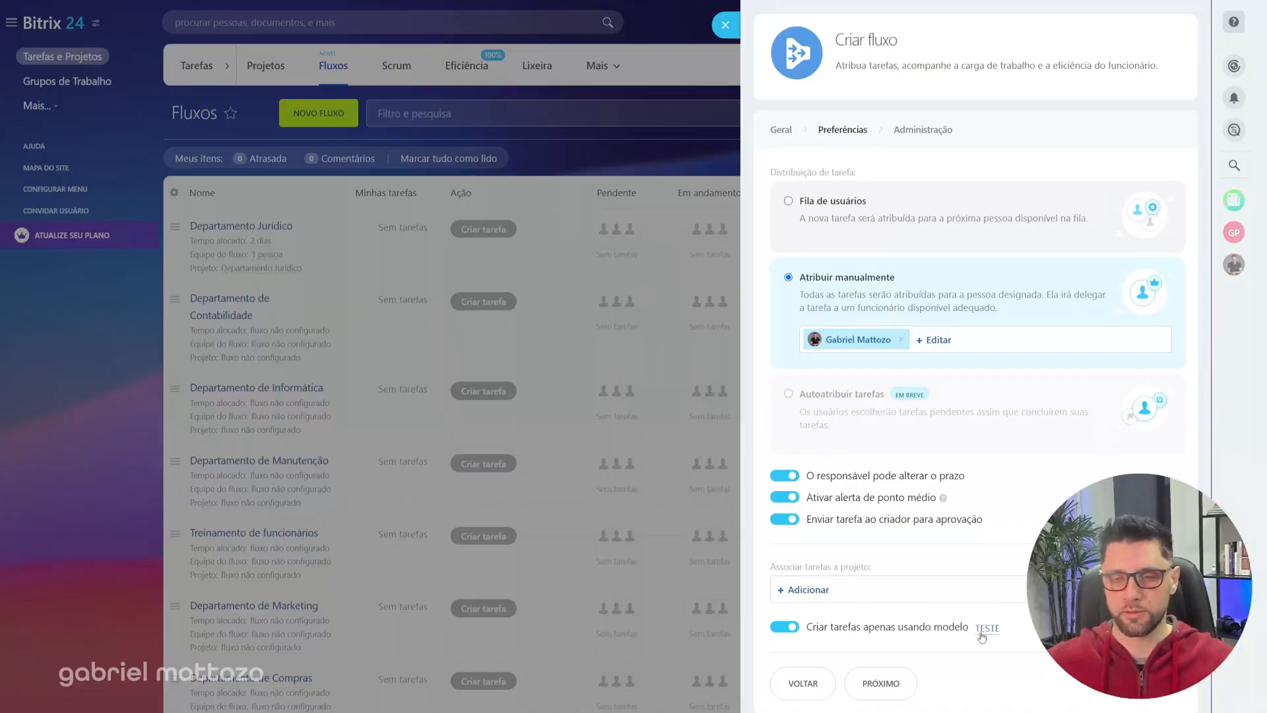
pyautogui.click(881, 683)
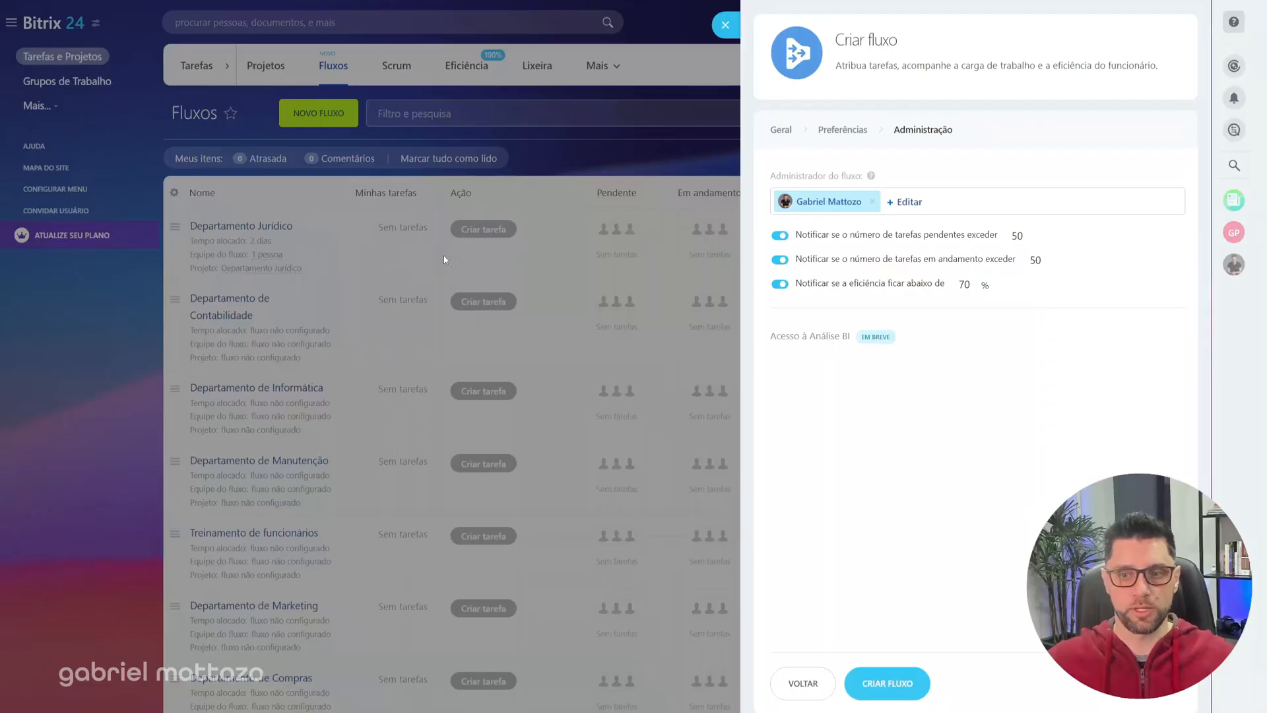
# Step: Turn the flow administrator's notification about exceeding the pending task limit off and back on
pyautogui.moveTo(771, 176); pyautogui.dragTo(861, 177)
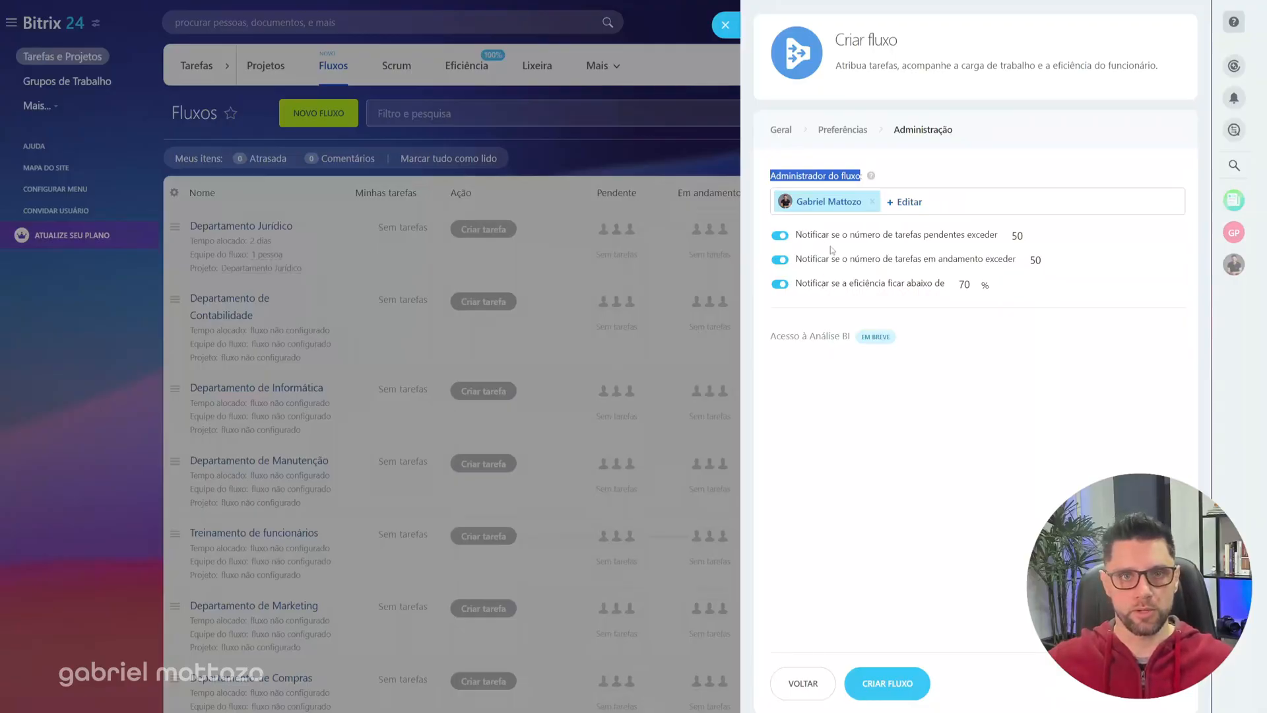
pyautogui.click(781, 237)
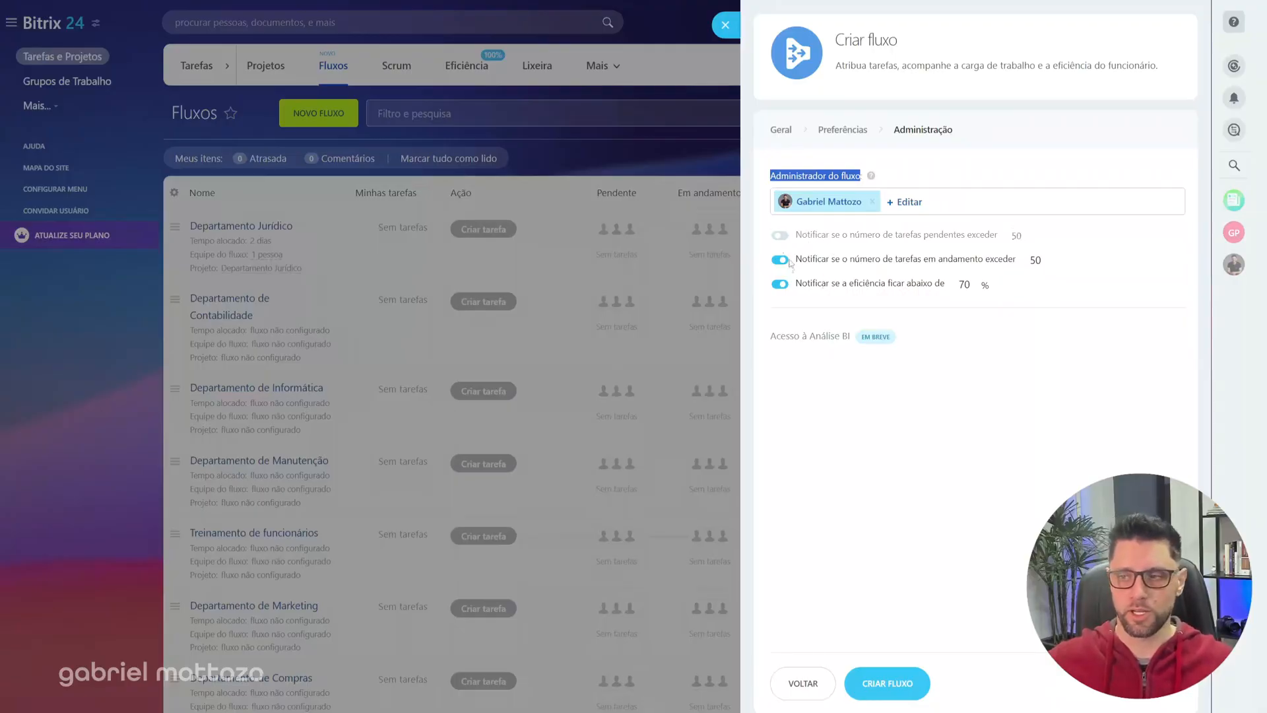
pyautogui.click(781, 237)
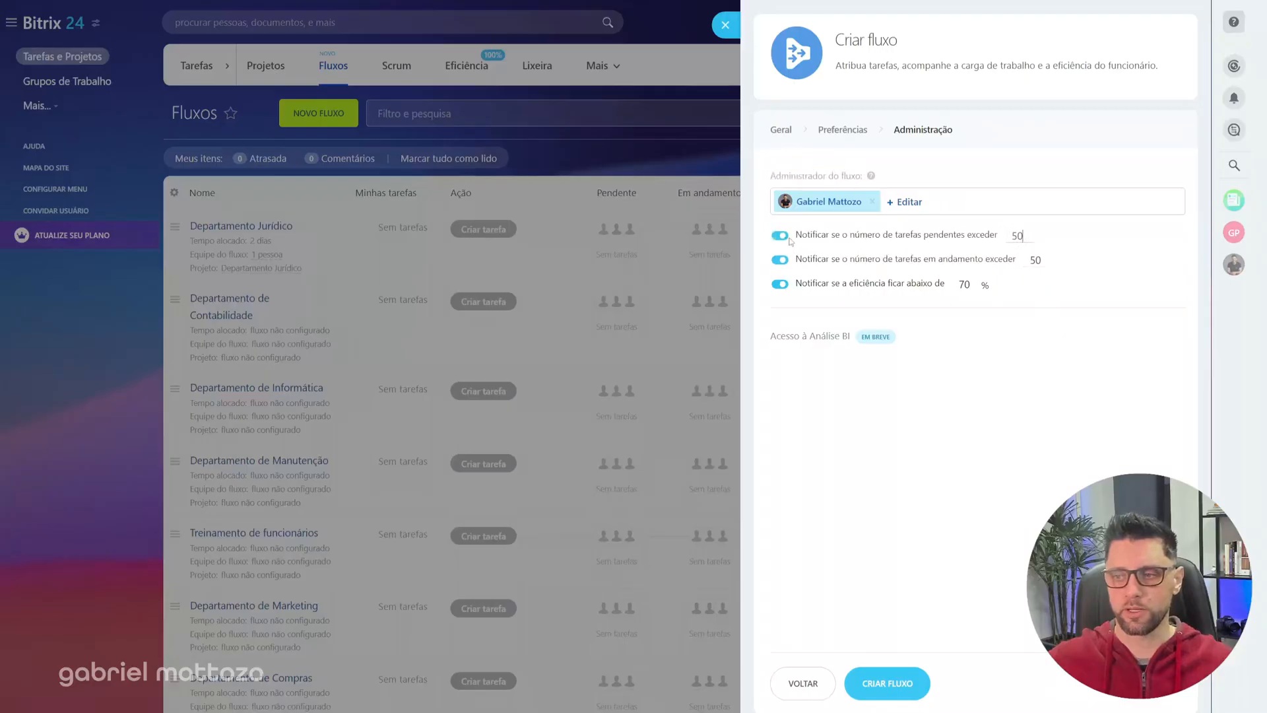
# Step: Set the flow administrator's notification limit for tasks in progress (tarefas em andamento) to 60
pyautogui.moveTo(800, 235); pyautogui.dragTo(893, 235)
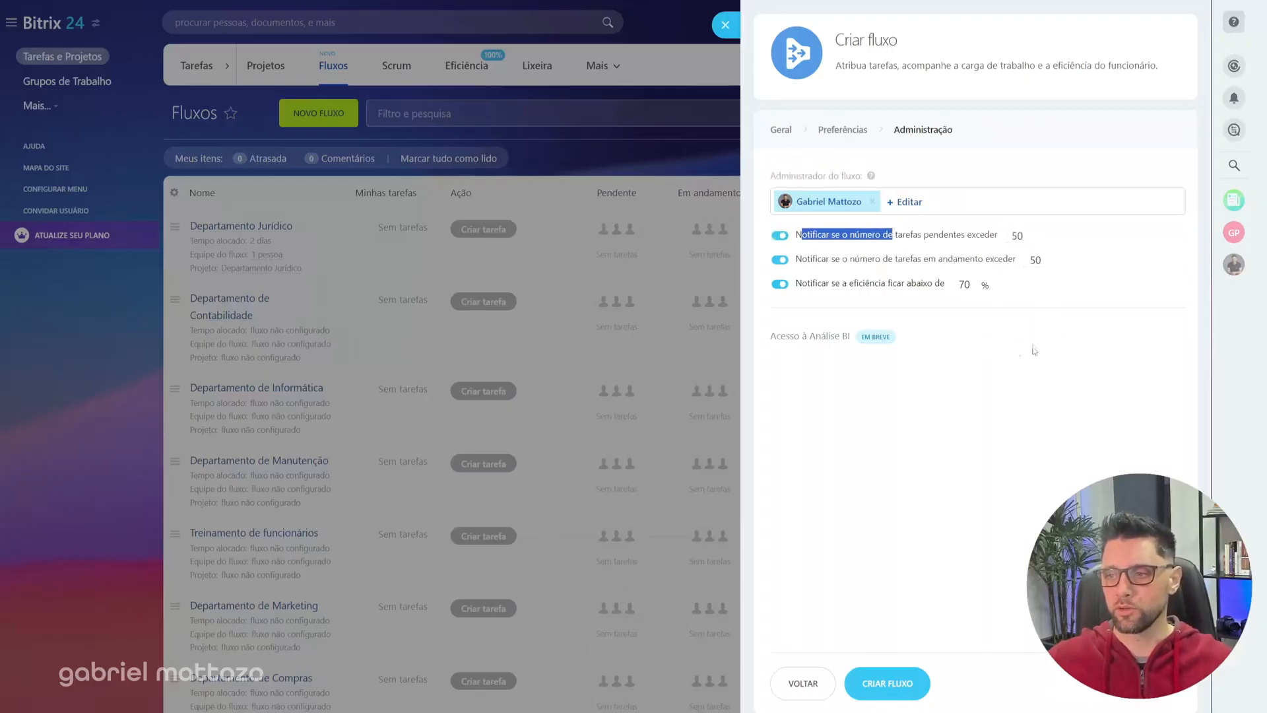
pyautogui.click(932, 234)
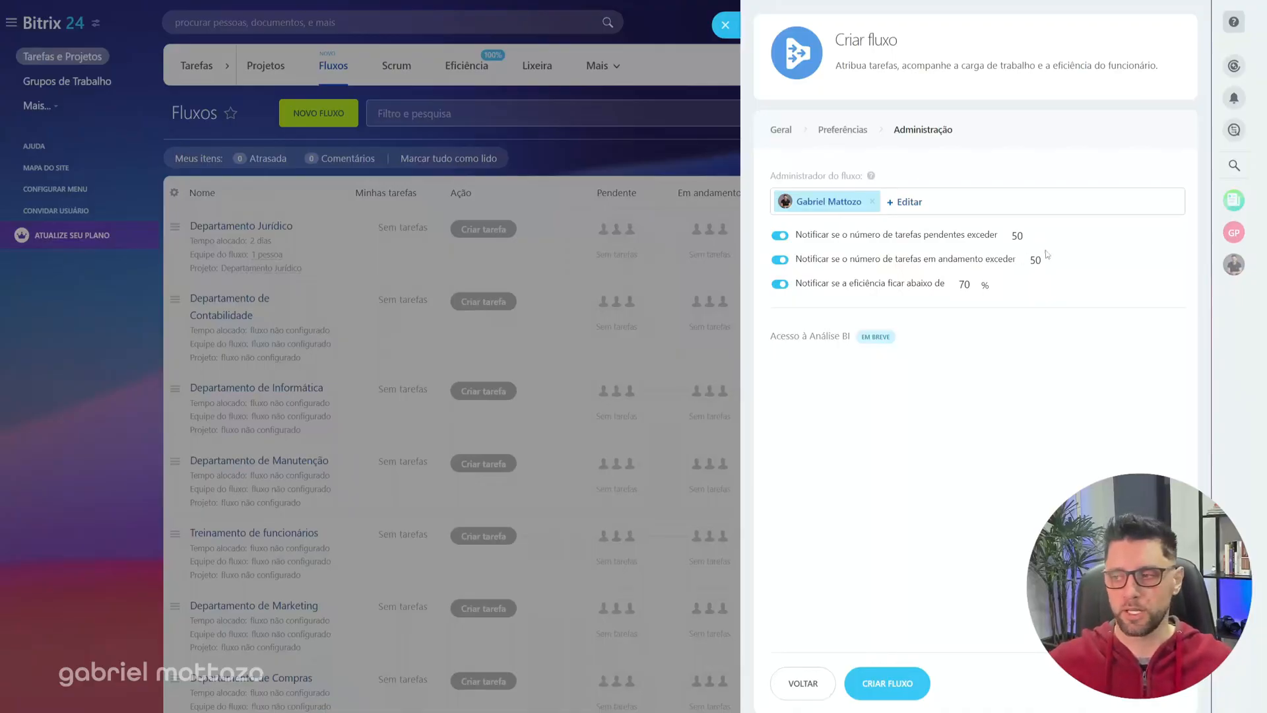
pyautogui.click(1024, 237)
pyautogui.moveTo(1049, 261); pyautogui.dragTo(1025, 258)
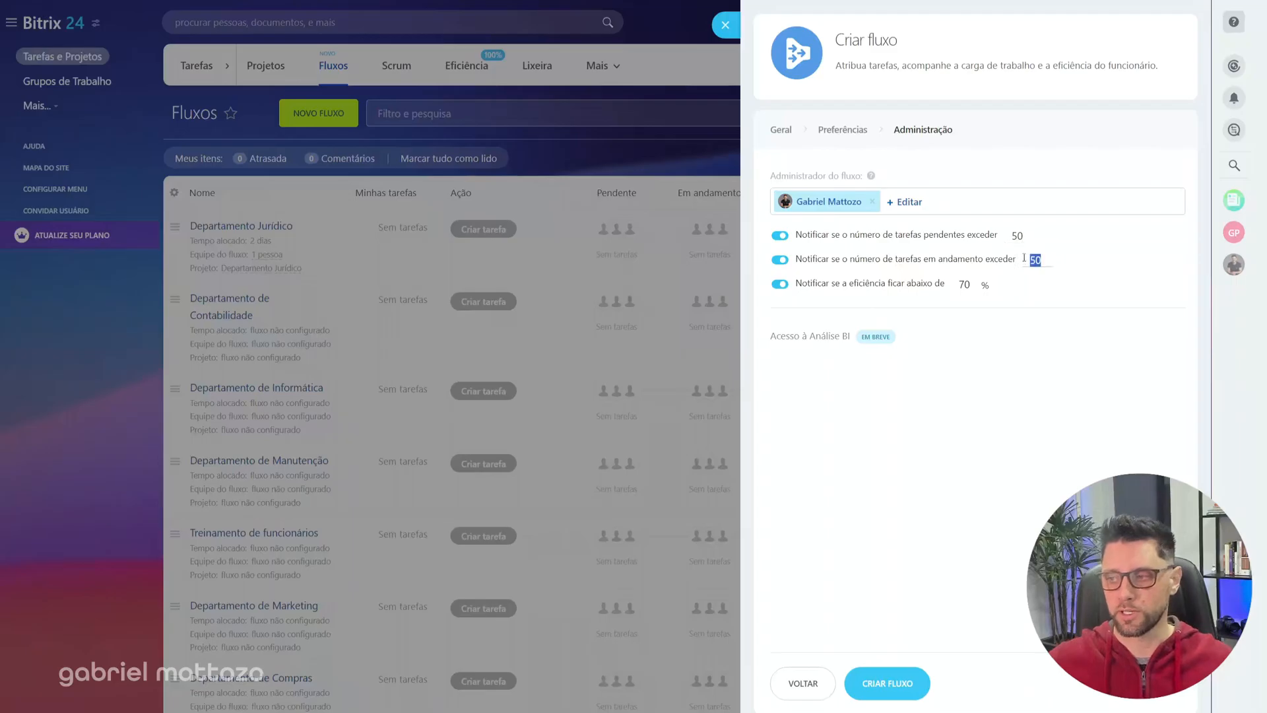
pyautogui.write('60')
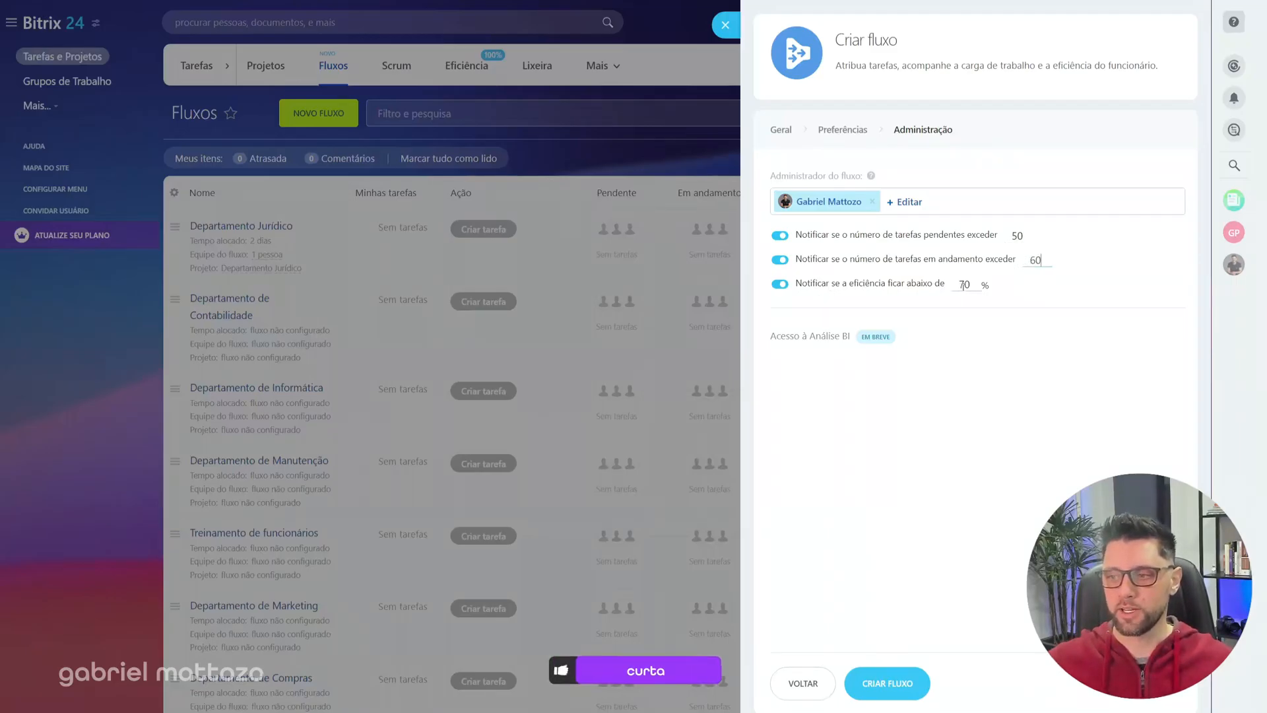
# Step: Create the Helpdesk flow with the efficiency notification kept at 70% and decline connecting its shared folder to the Drive
pyautogui.moveTo(977, 285); pyautogui.dragTo(954, 285)
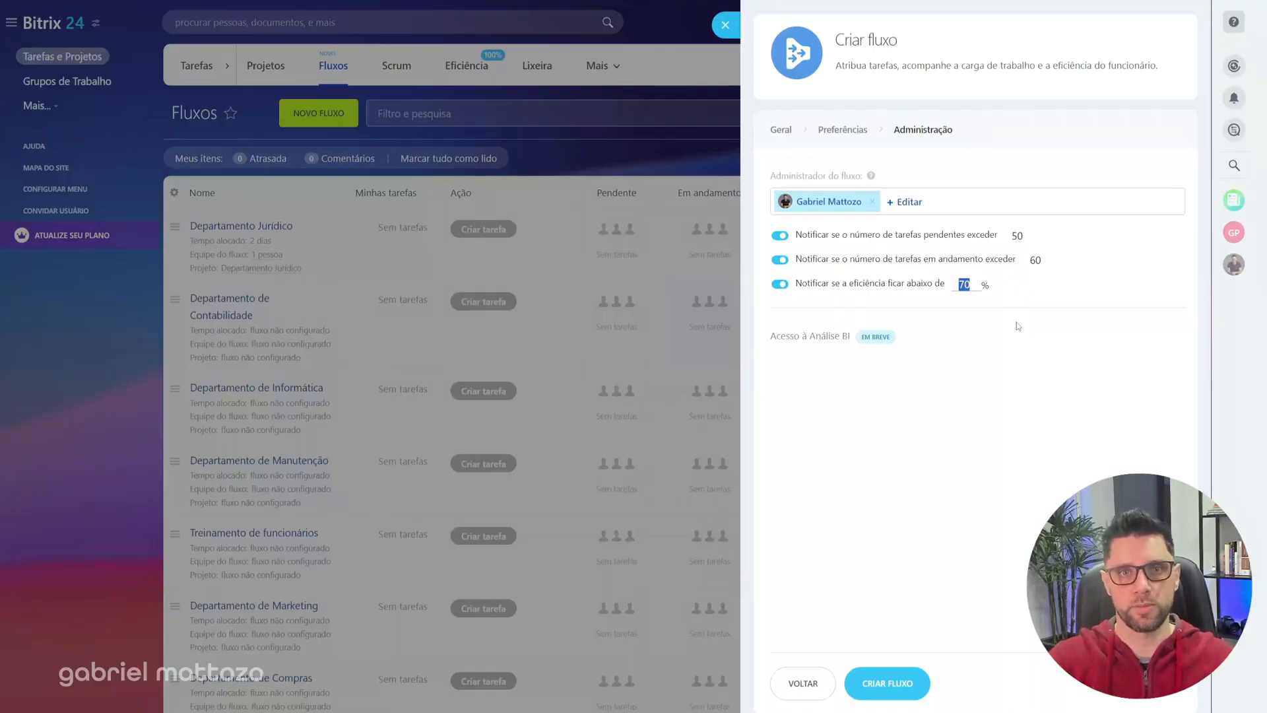
pyautogui.click(969, 284)
pyautogui.moveTo(982, 285); pyautogui.dragTo(955, 289)
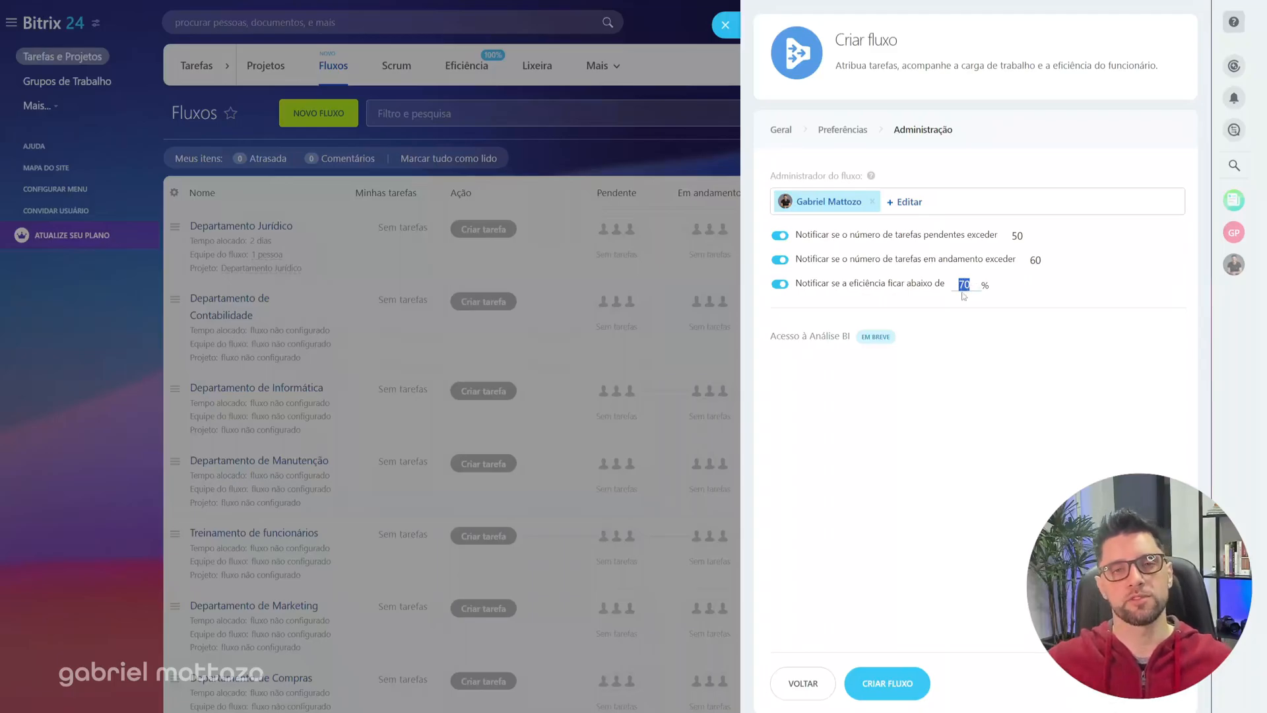
pyautogui.click(1007, 293)
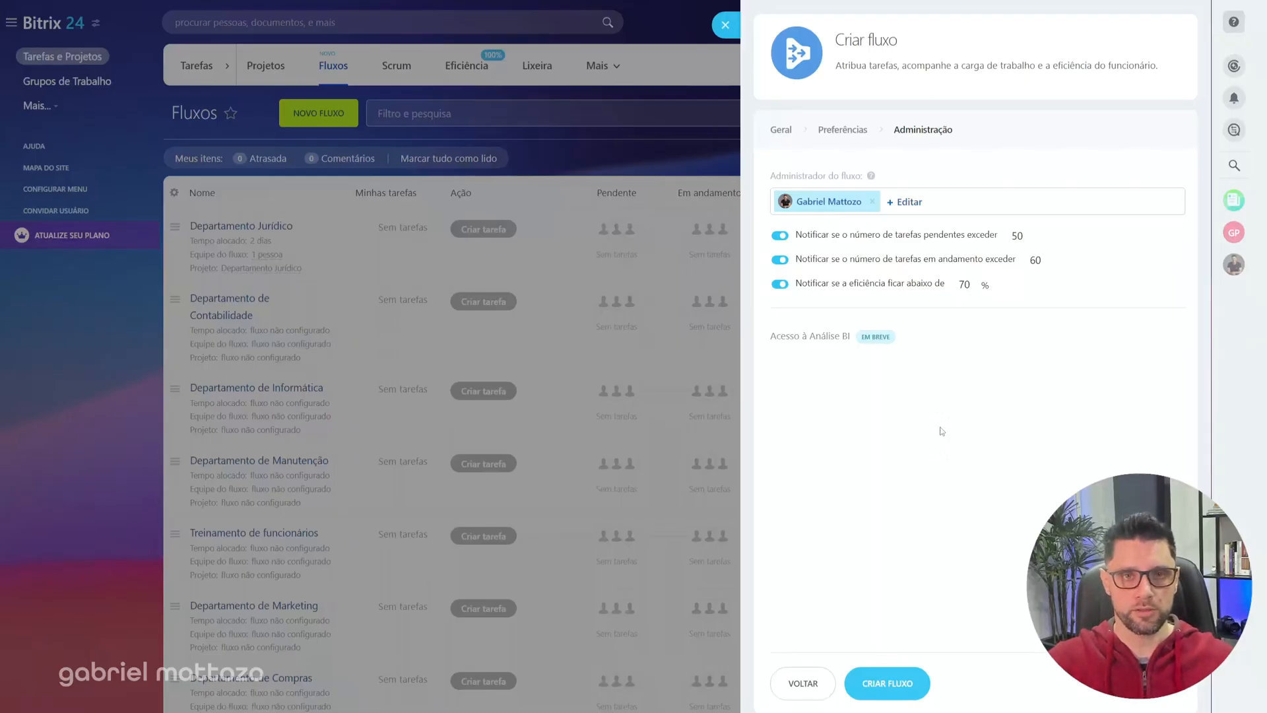
pyautogui.click(887, 684)
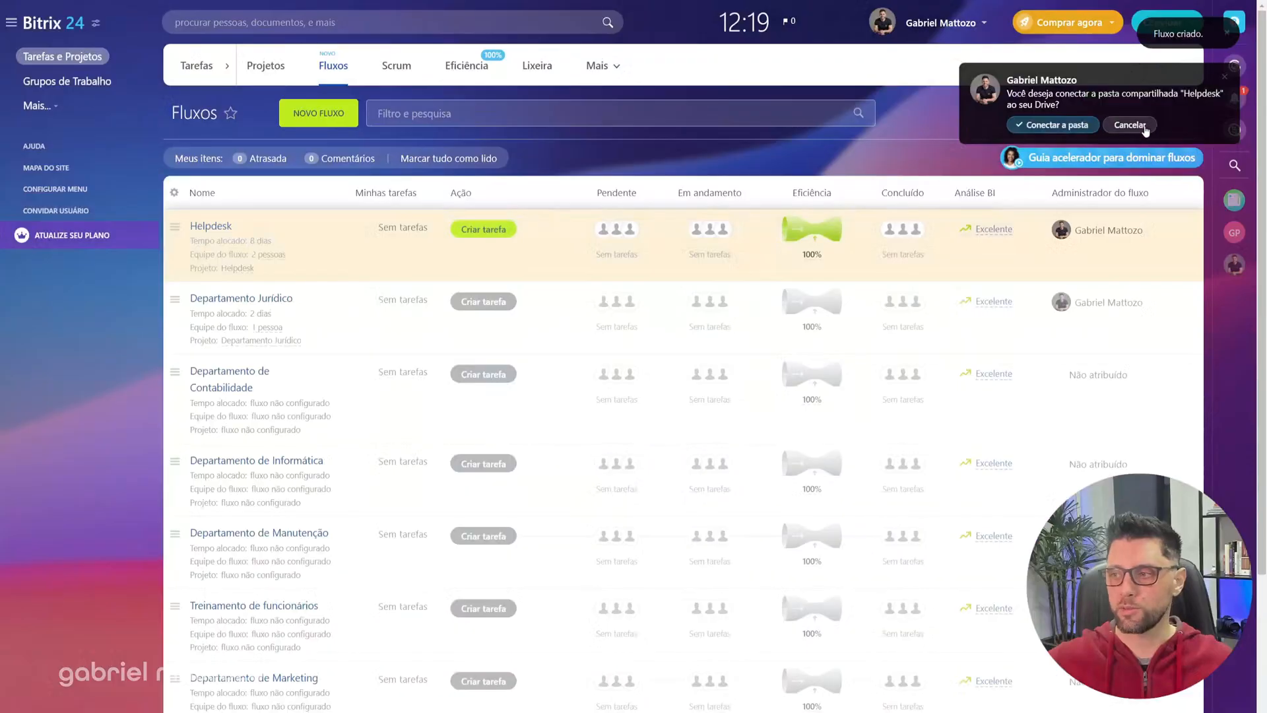
pyautogui.click(1130, 125)
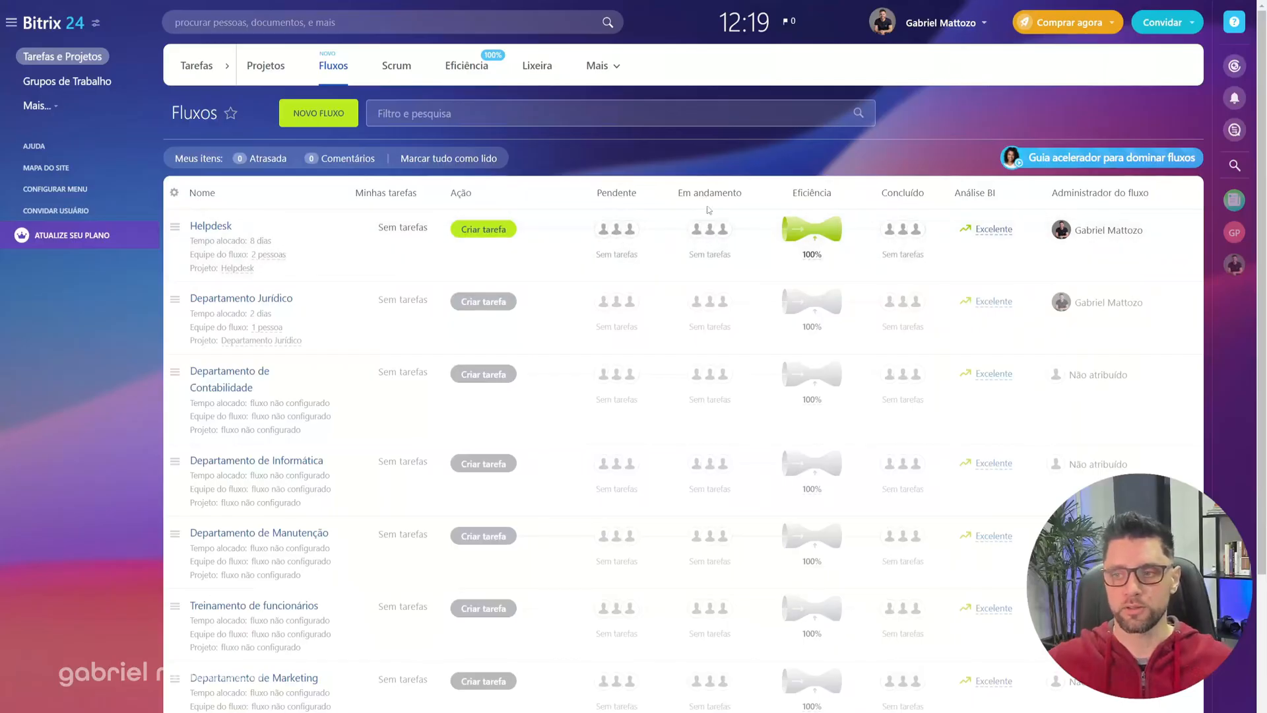
# Step: Create a task in the Helpdesk flow from its prefilled TESTE template and return to the list of flows
pyautogui.moveTo(809, 238)
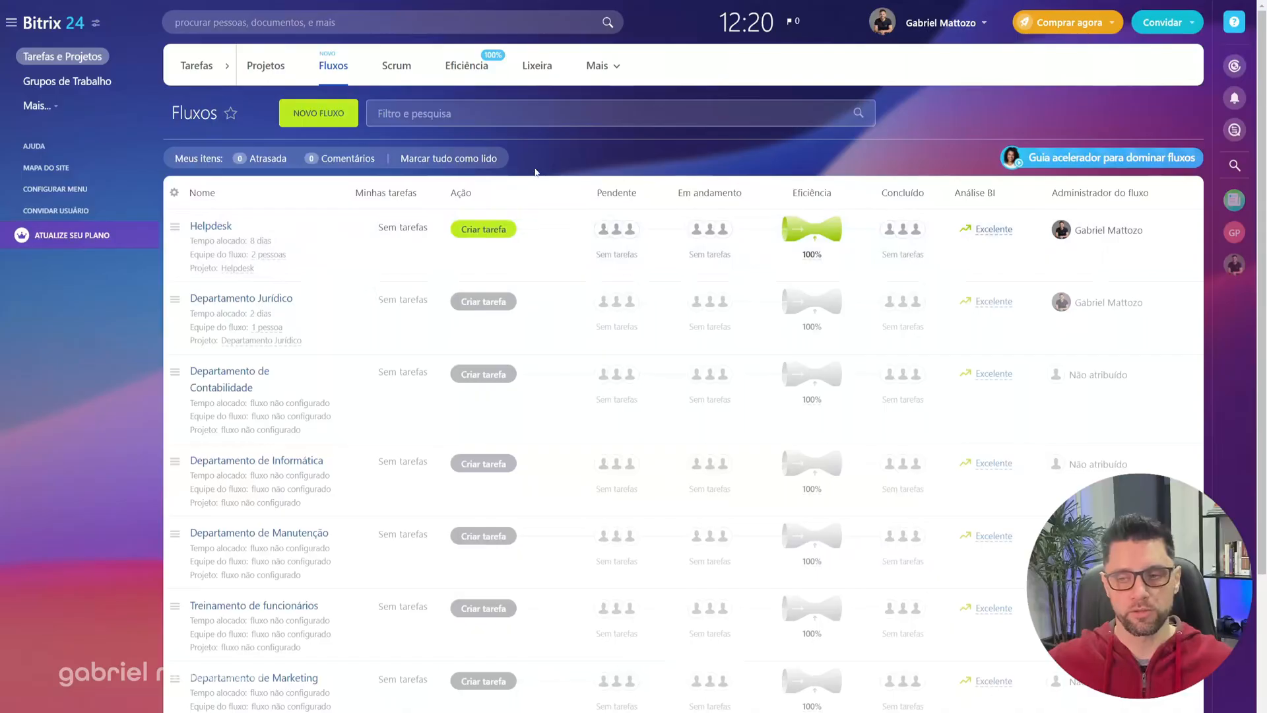
pyautogui.click(470, 229)
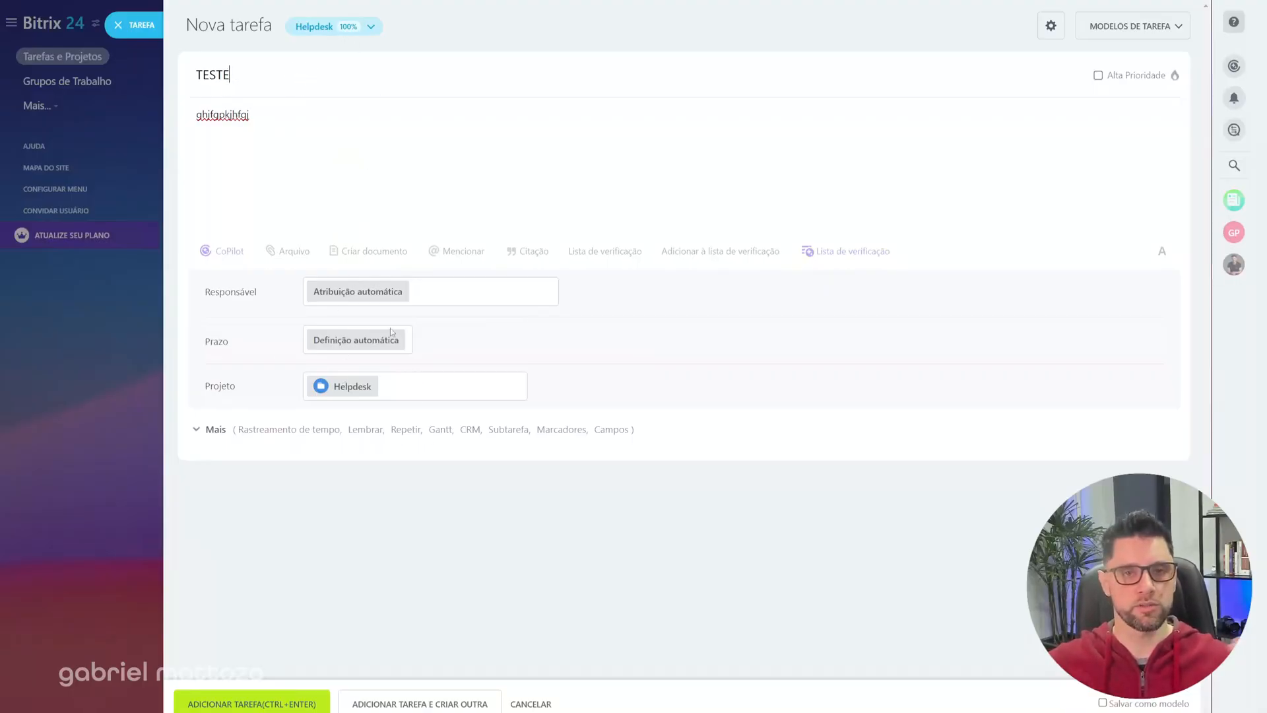
pyautogui.click(253, 704)
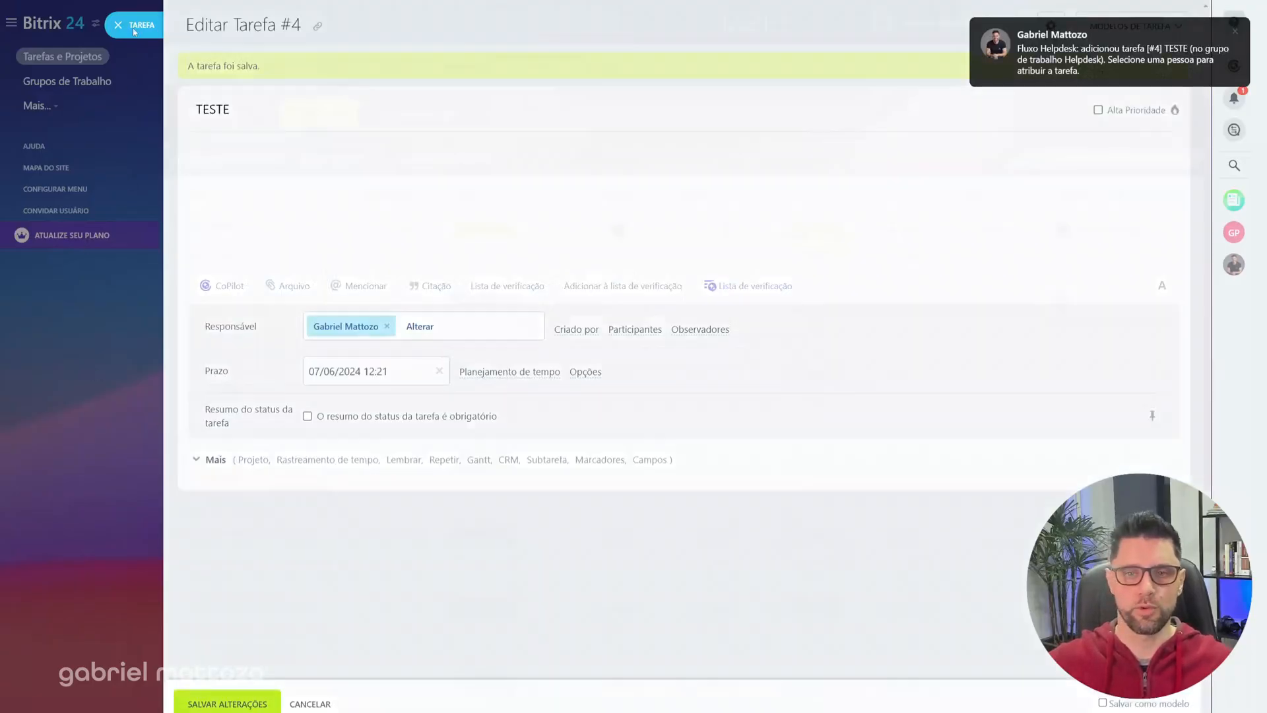
pyautogui.click(127, 24)
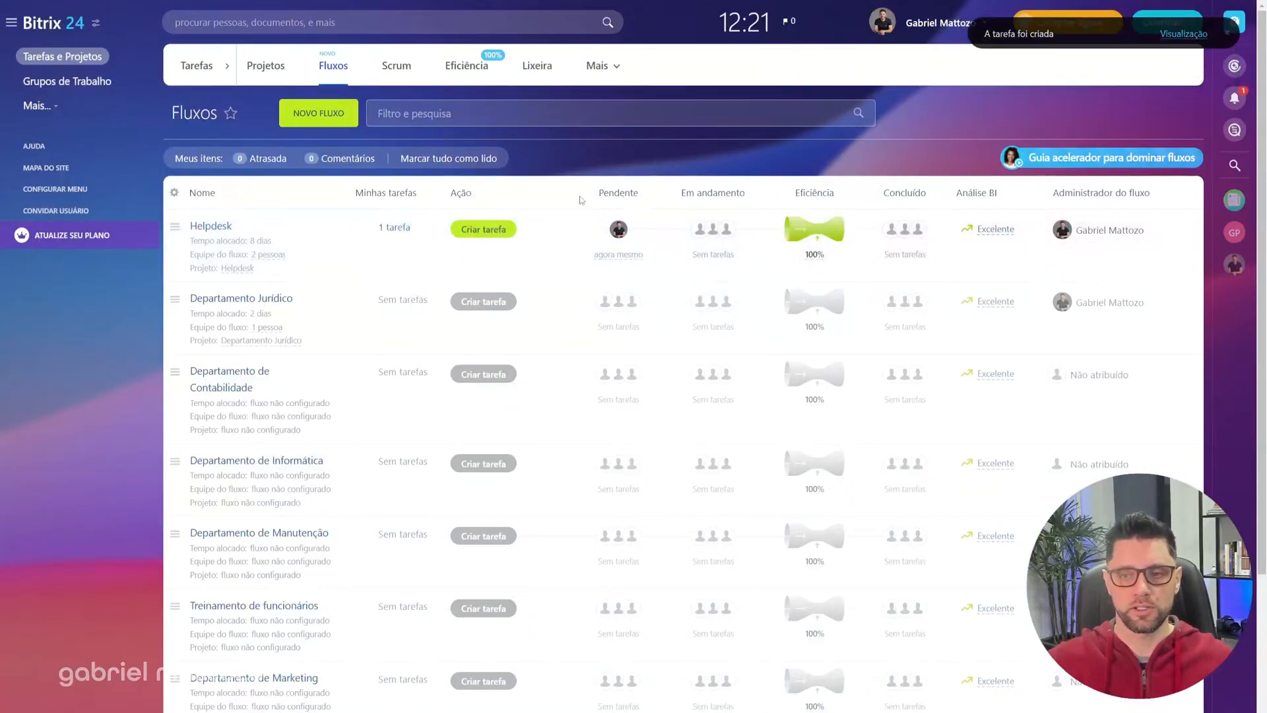
pyautogui.click(586, 148)
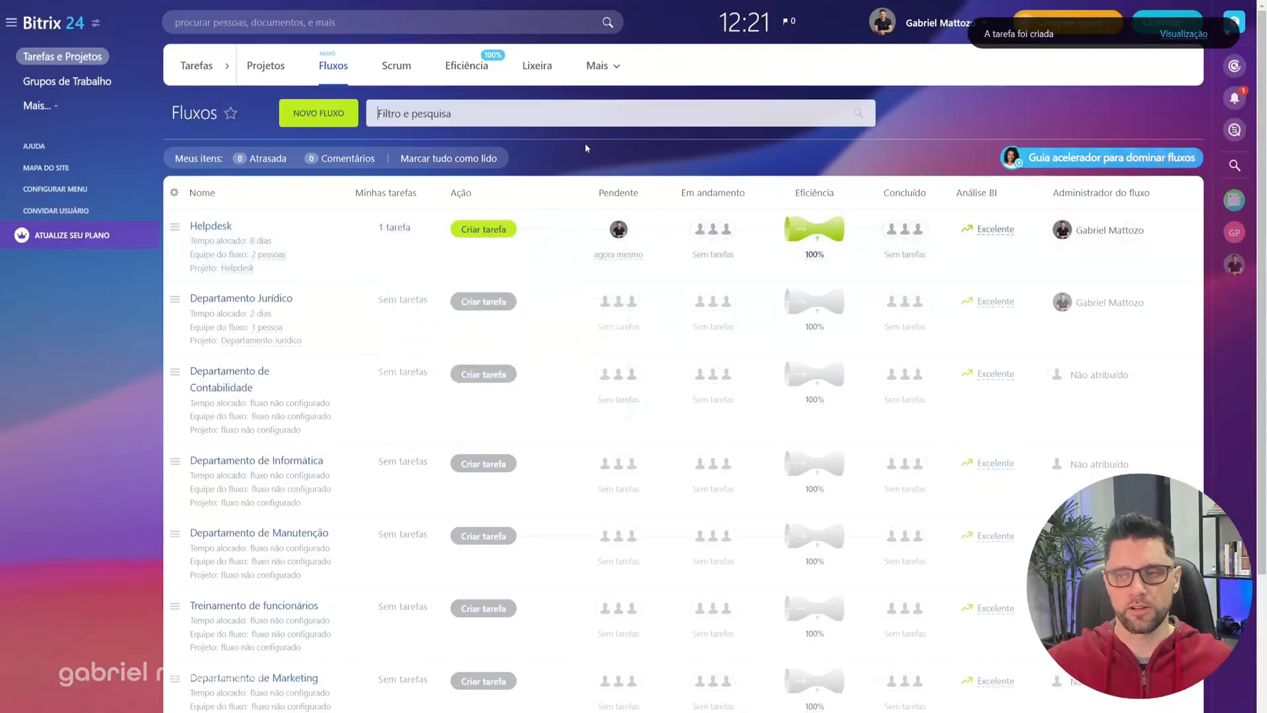
pyautogui.click(924, 146)
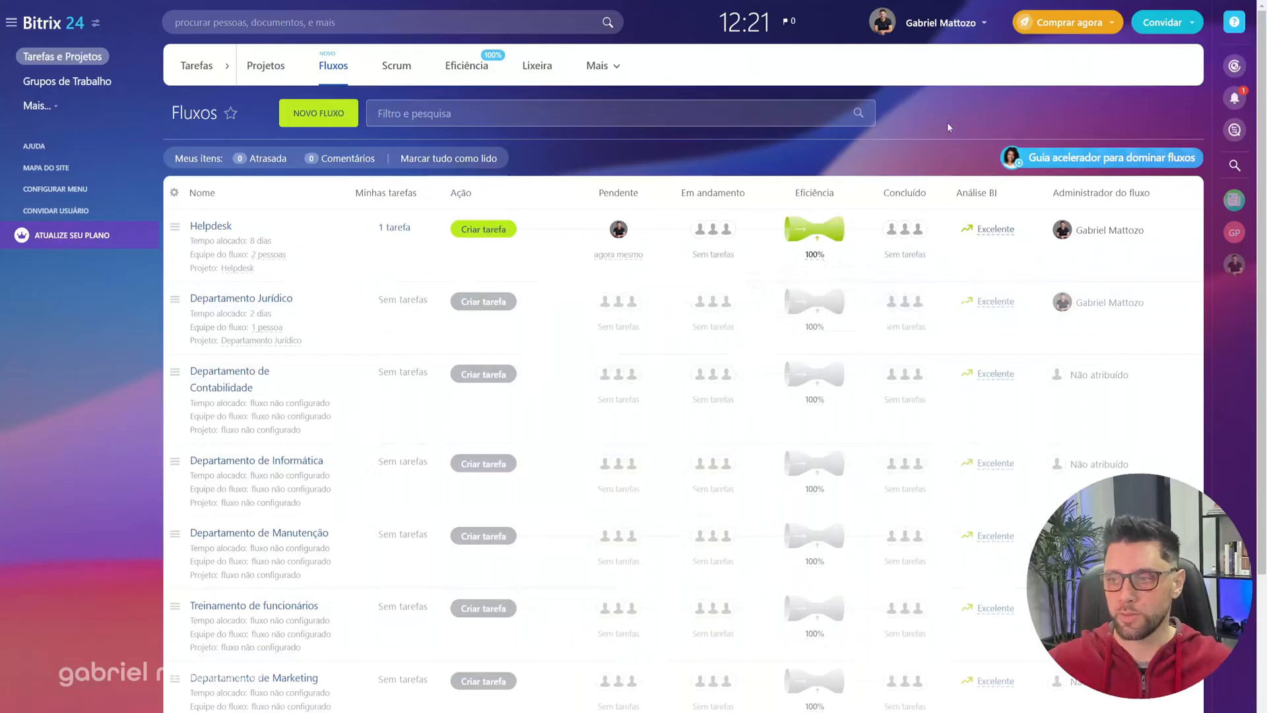
# Step: View the Helpdesk workgroup's tasks as a Kanban board and try adding a stage after Novas
pyautogui.click(66, 85)
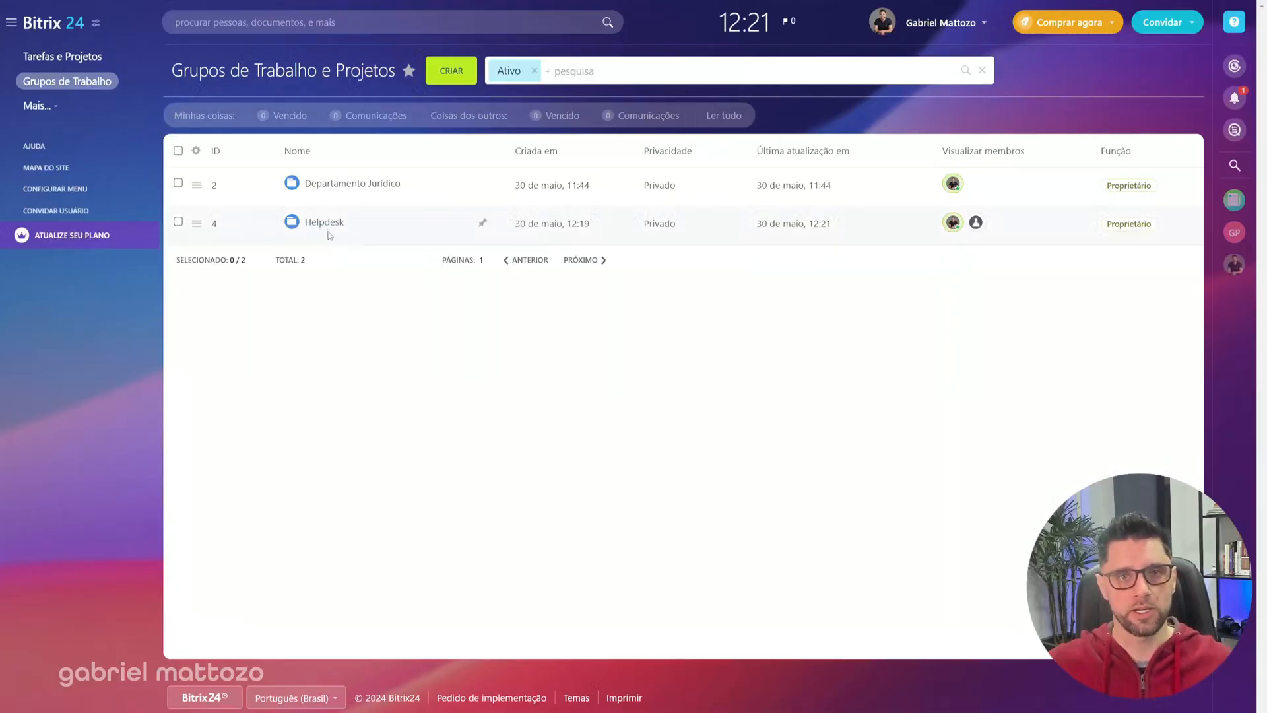
pyautogui.click(323, 223)
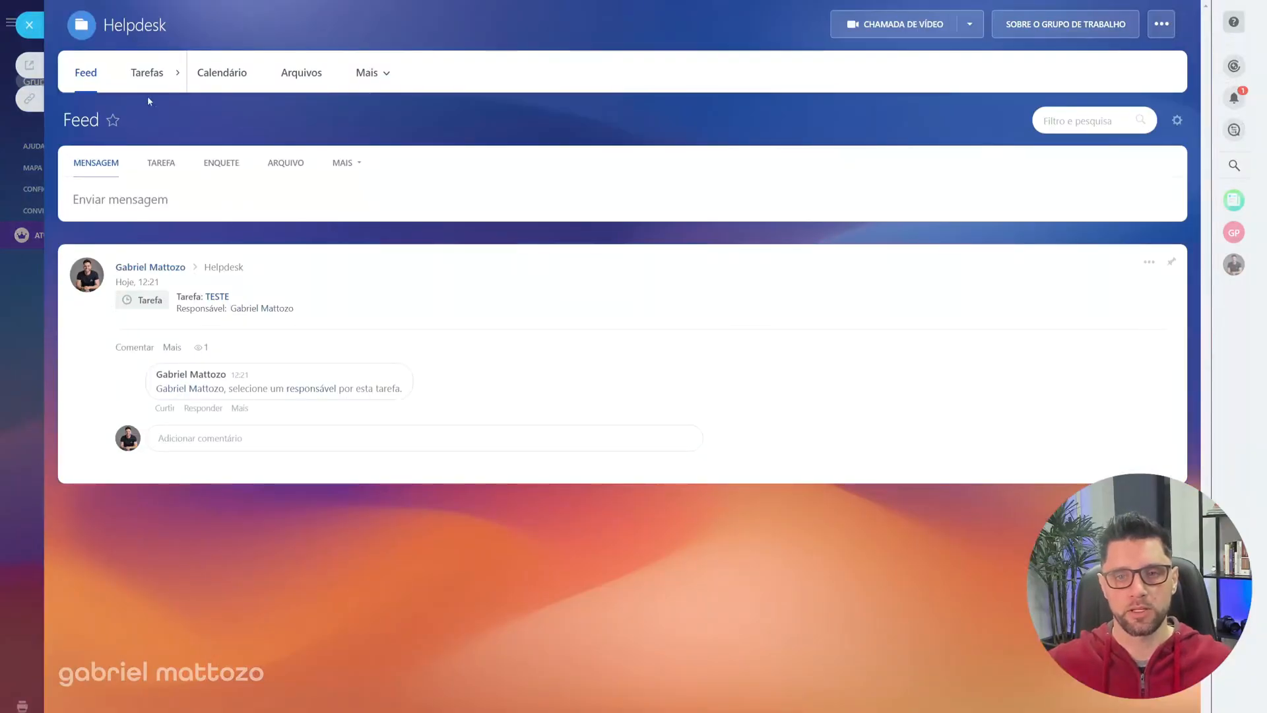
pyautogui.click(140, 78)
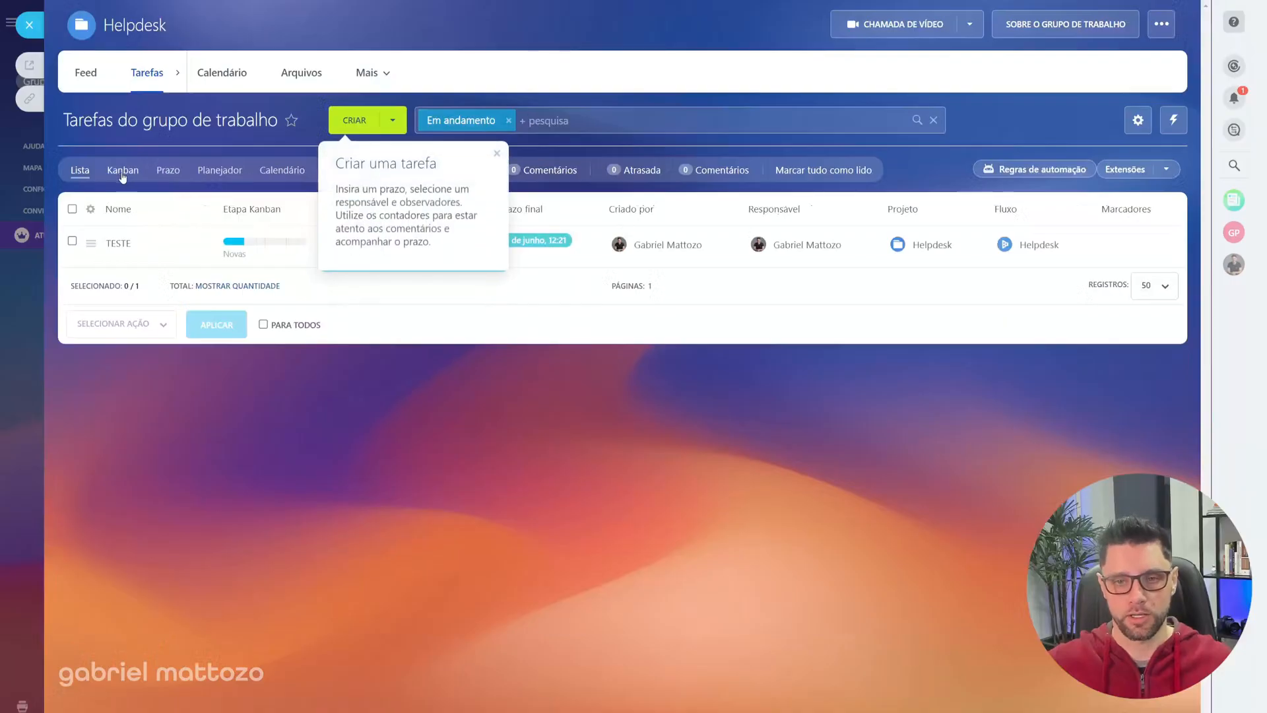
pyautogui.click(355, 120)
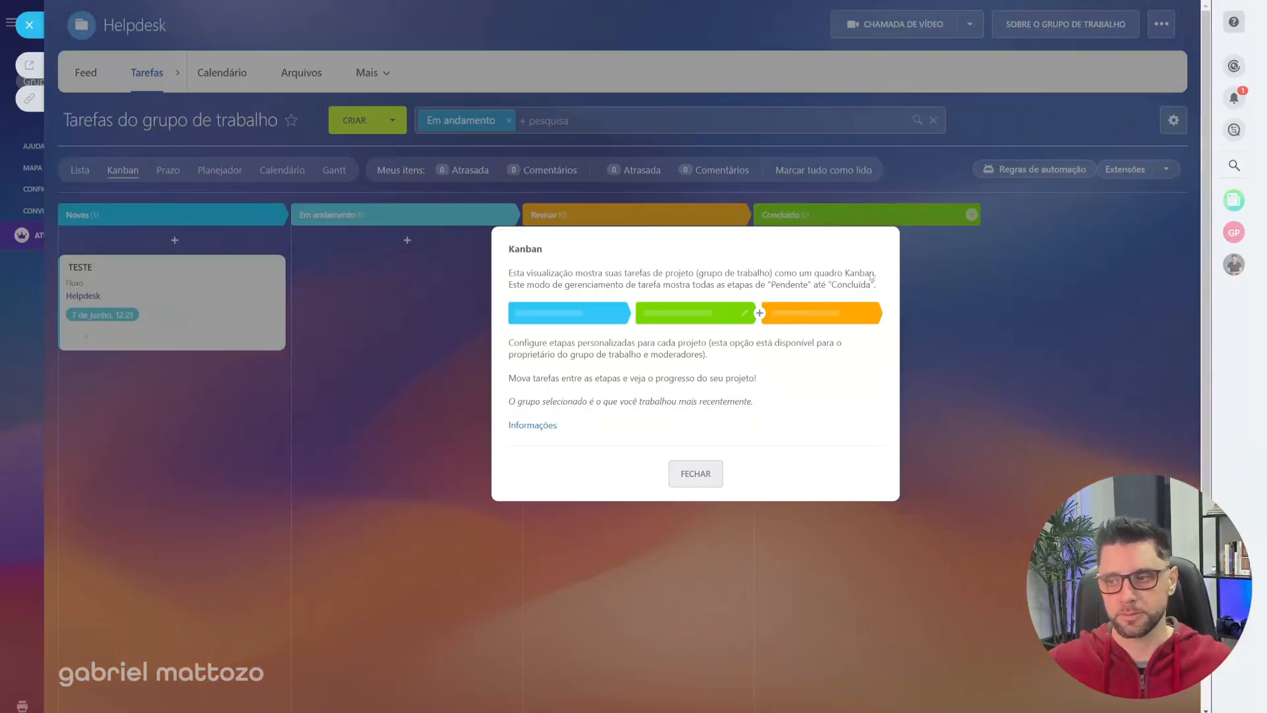
pyautogui.click(699, 474)
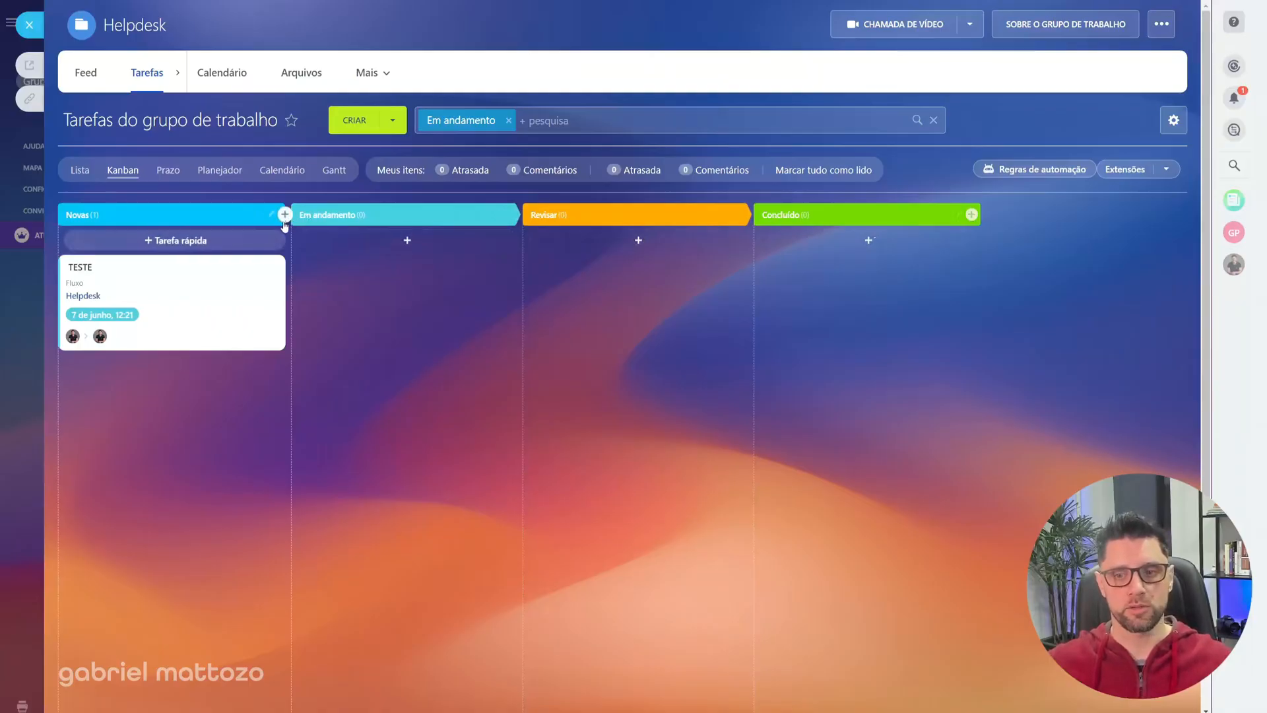
pyautogui.click(283, 214)
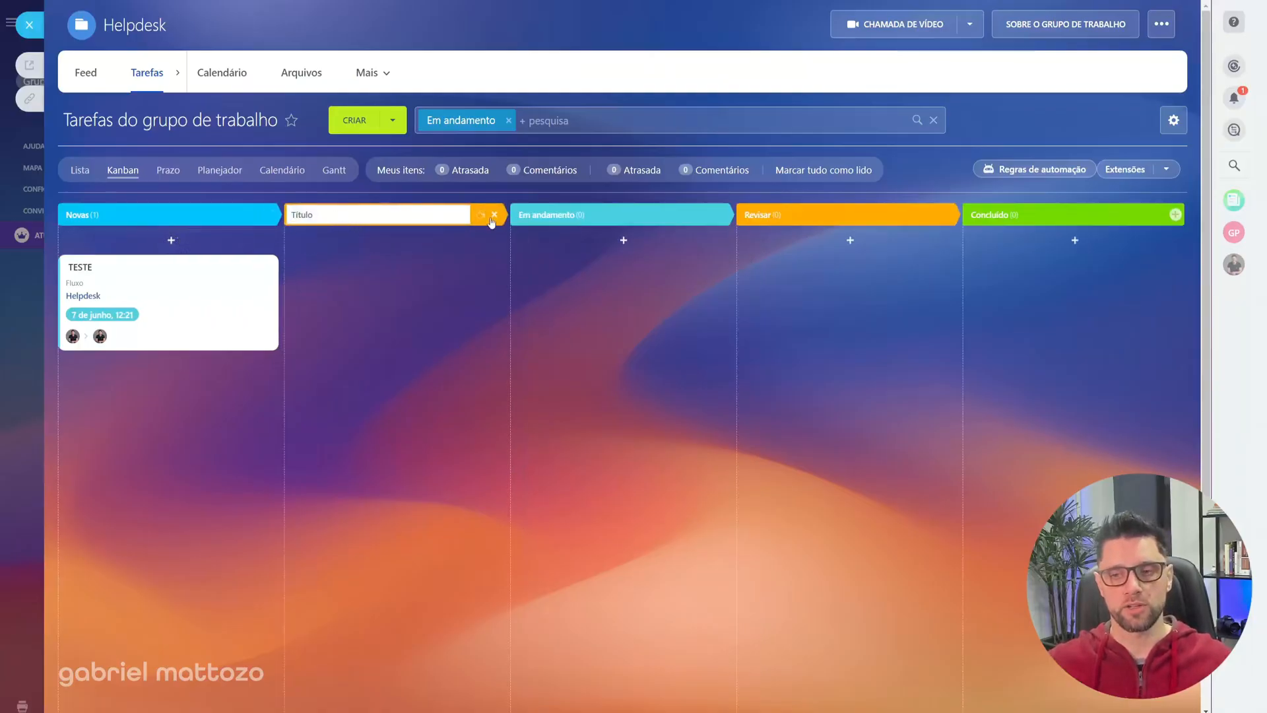
pyautogui.click(494, 215)
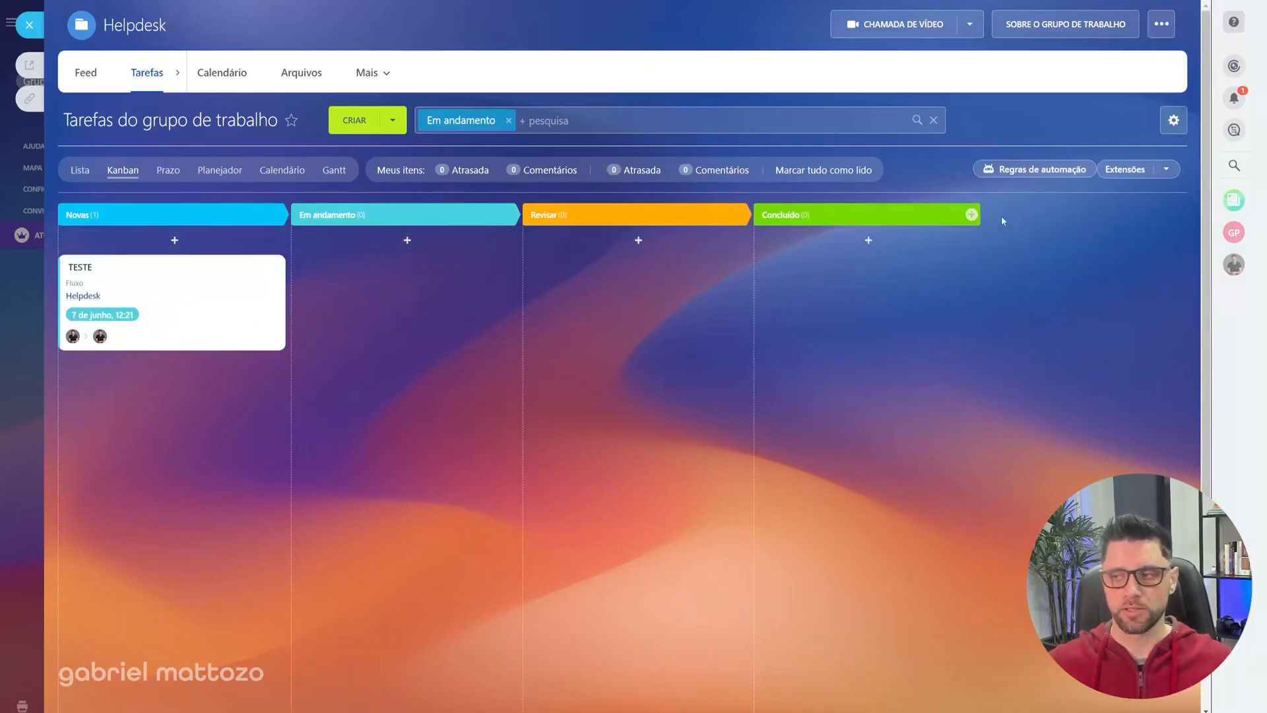
# Step: Examine the Helpdesk task automation rules, including the Iniciar tarefa settings and the rule types available for the Em andamento stage
pyautogui.click(1026, 173)
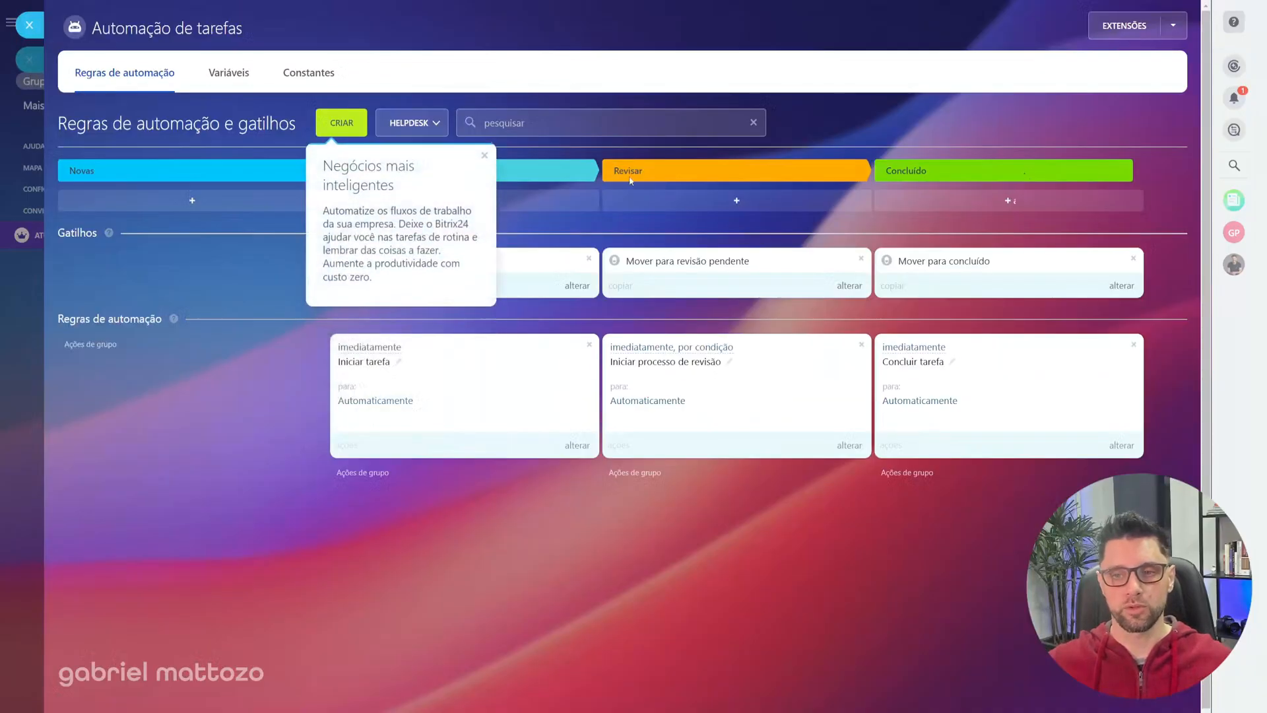
pyautogui.click(486, 156)
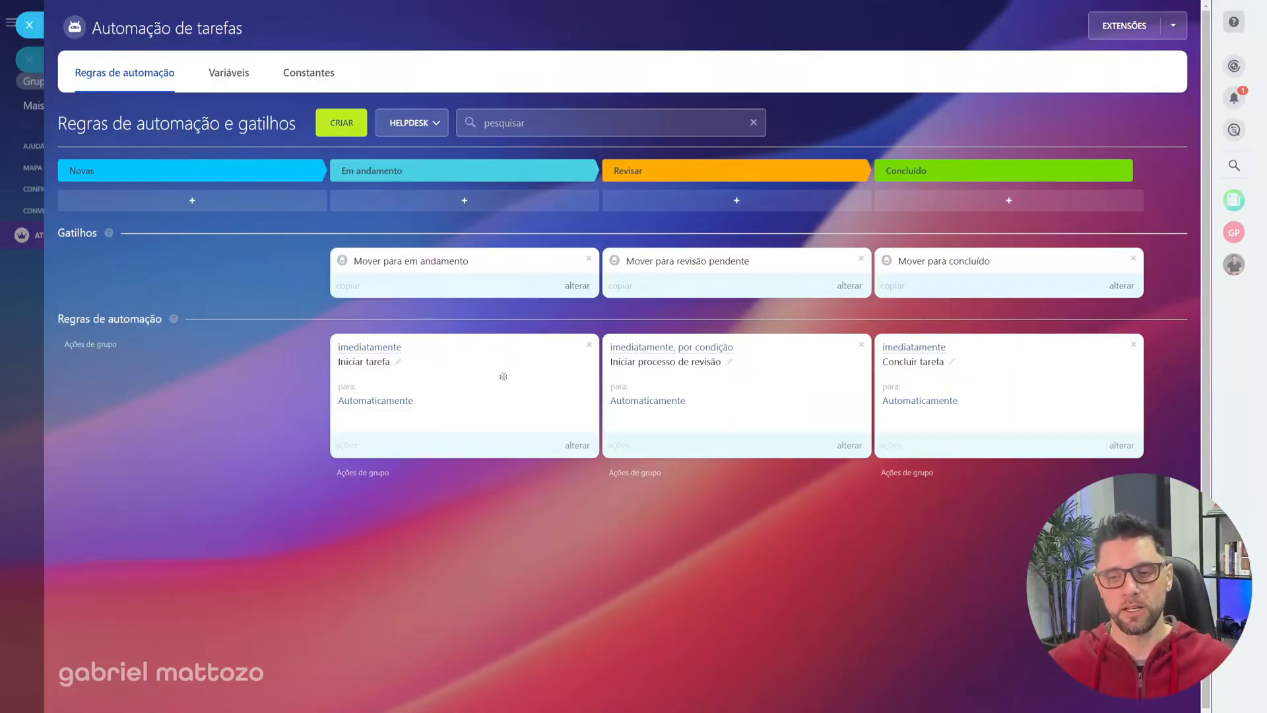
pyautogui.click(578, 447)
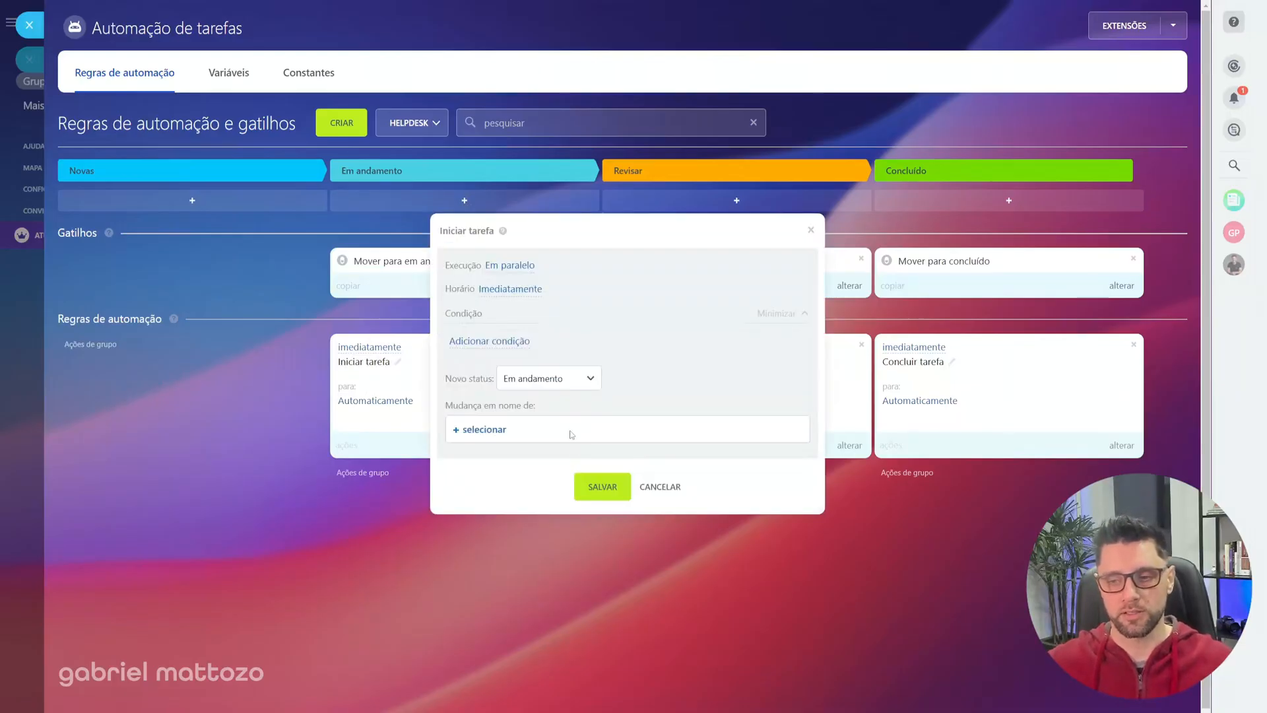
pyautogui.click(660, 487)
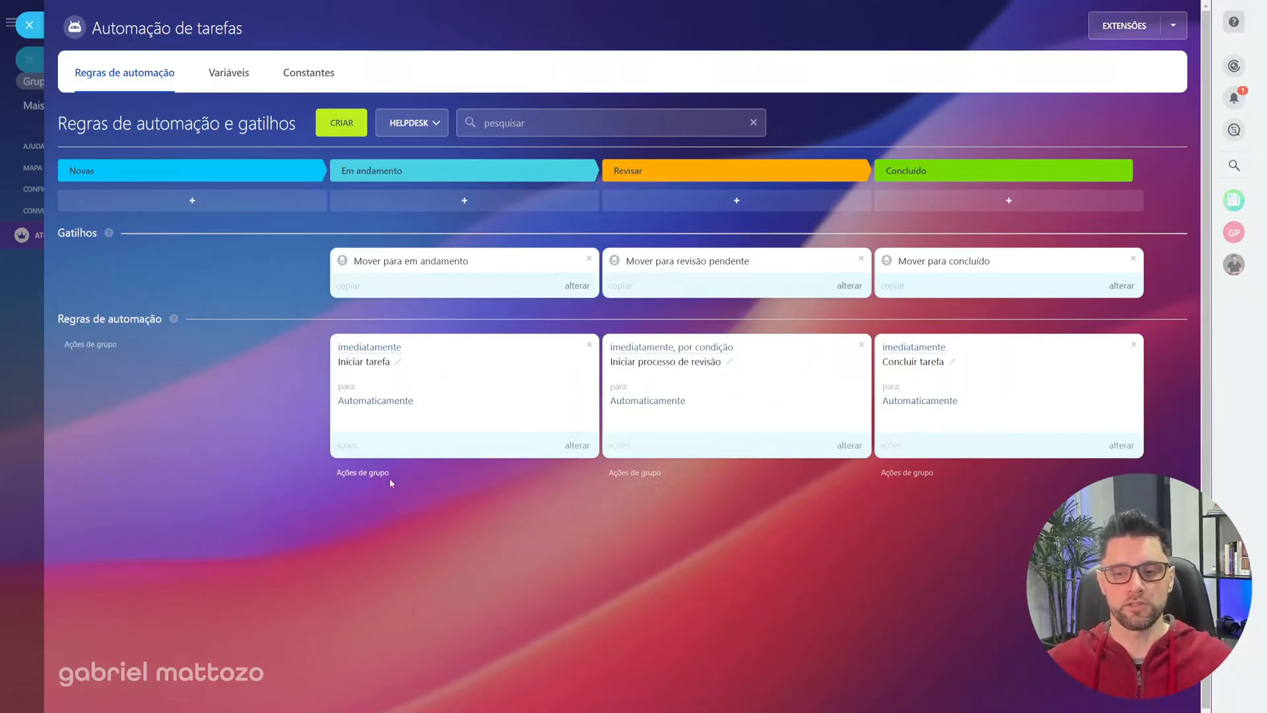
pyautogui.click(481, 205)
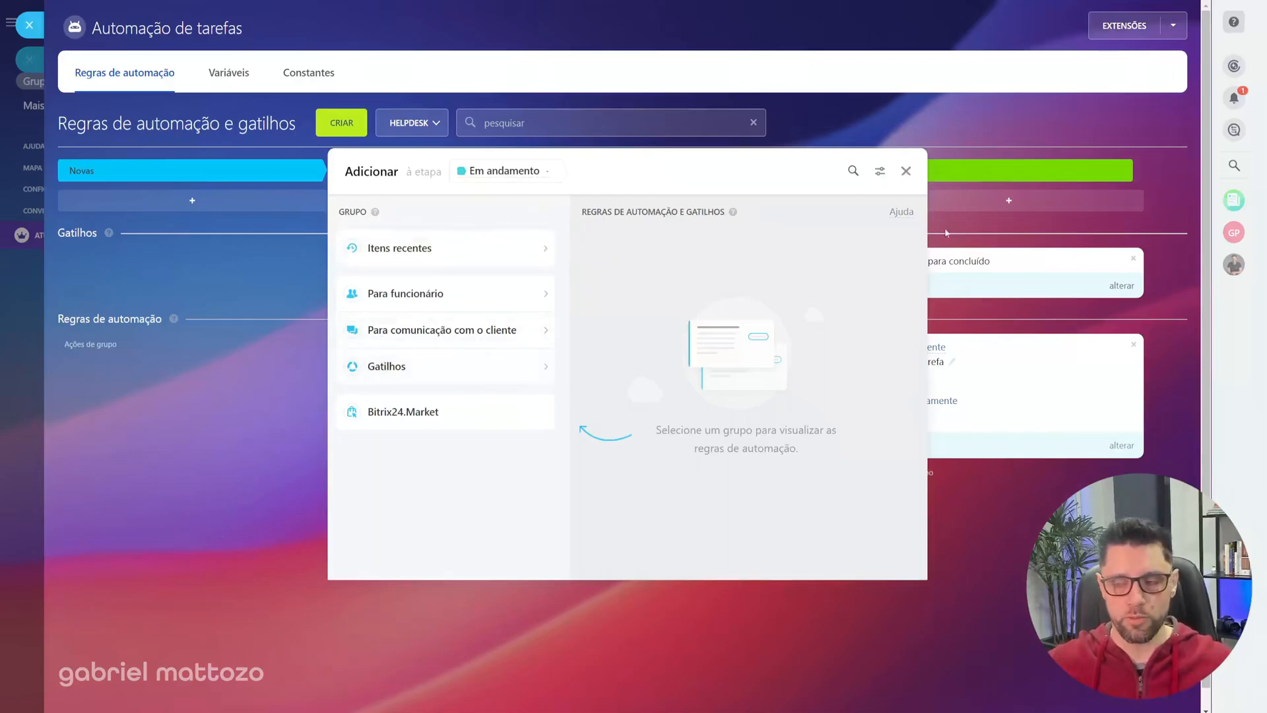
pyautogui.click(906, 171)
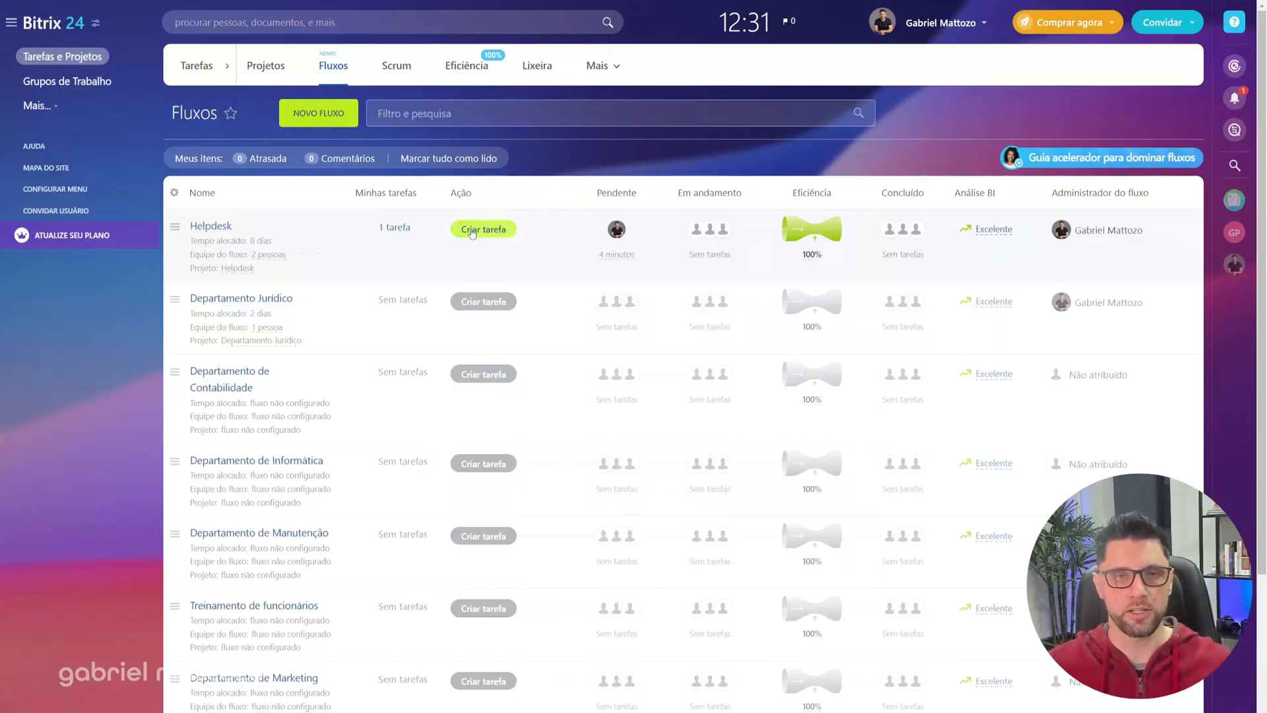
# Step: Review in the Helpdesk flow's general settings which users may add tasks, and close the editor without saving
pyautogui.click(174, 227)
pyautogui.click(212, 228)
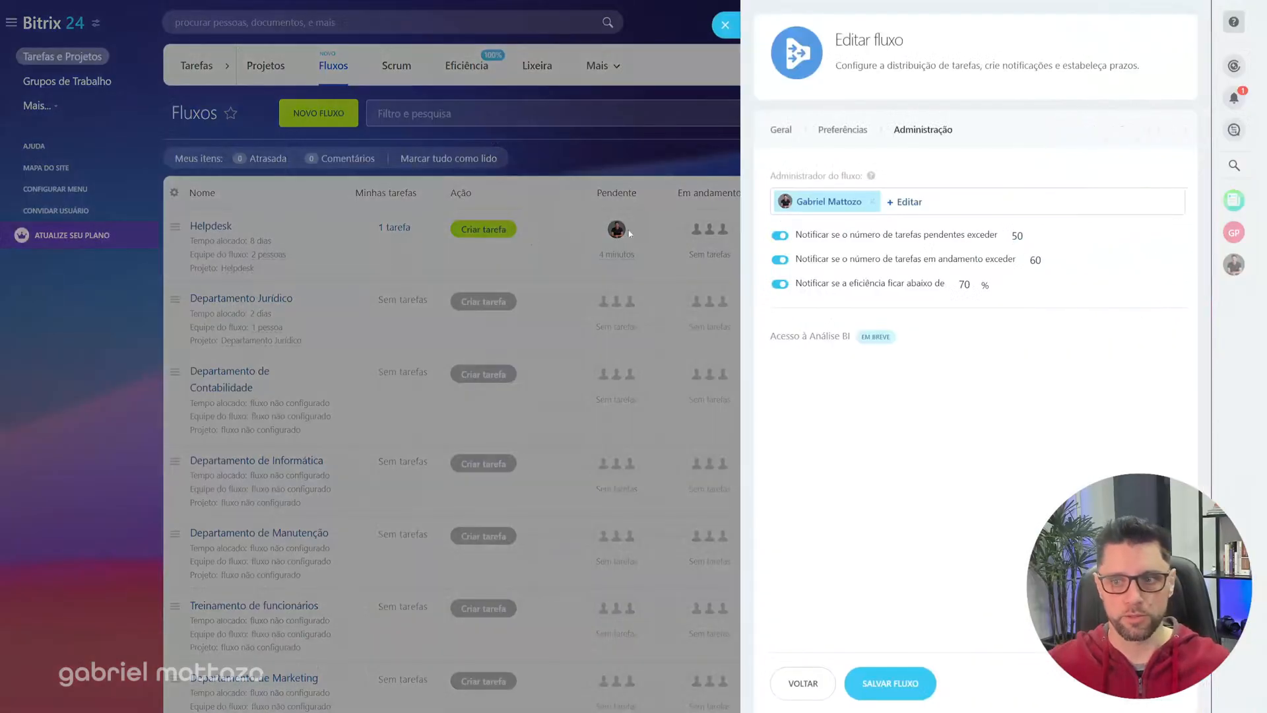
pyautogui.click(779, 130)
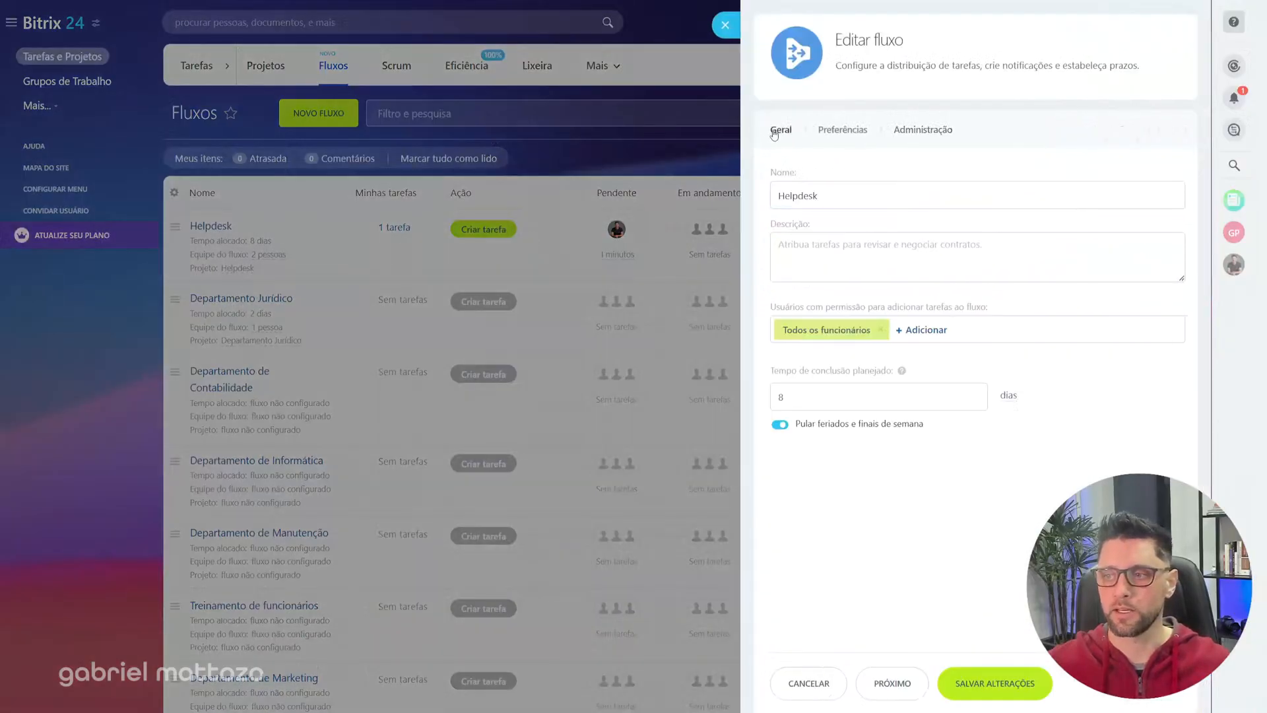
pyautogui.moveTo(774, 307); pyautogui.dragTo(1002, 312)
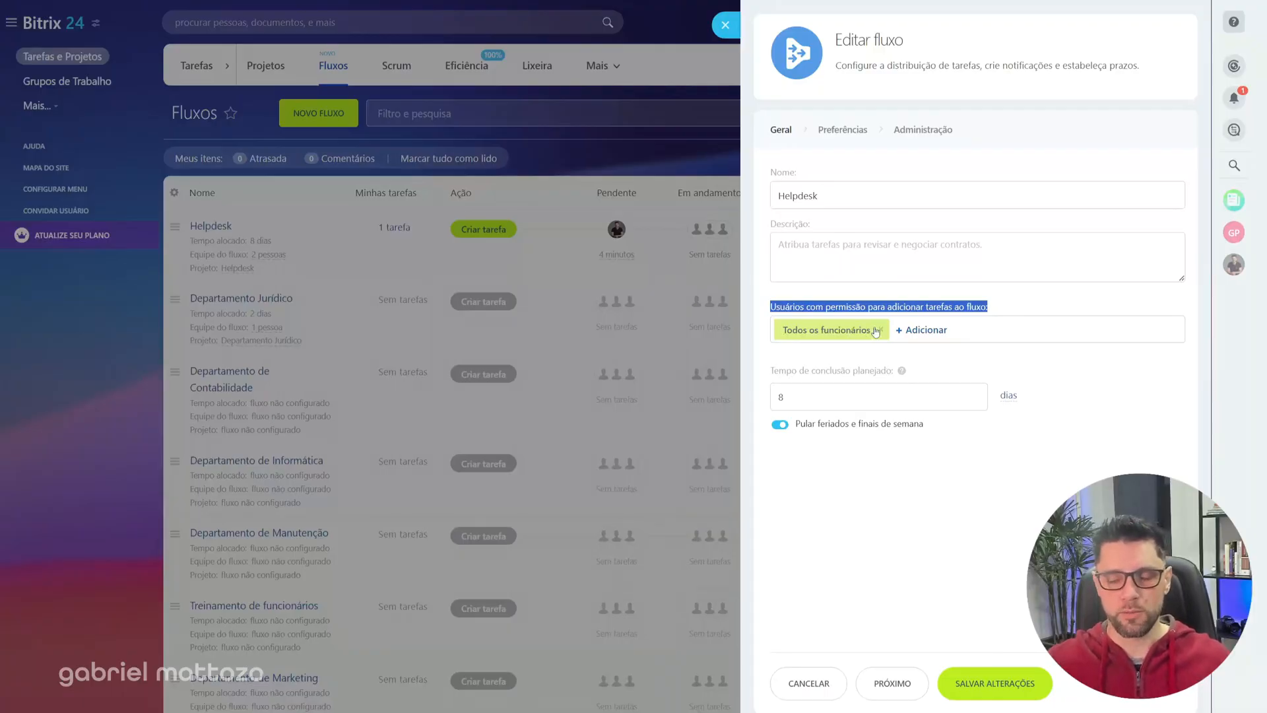
pyautogui.click(726, 27)
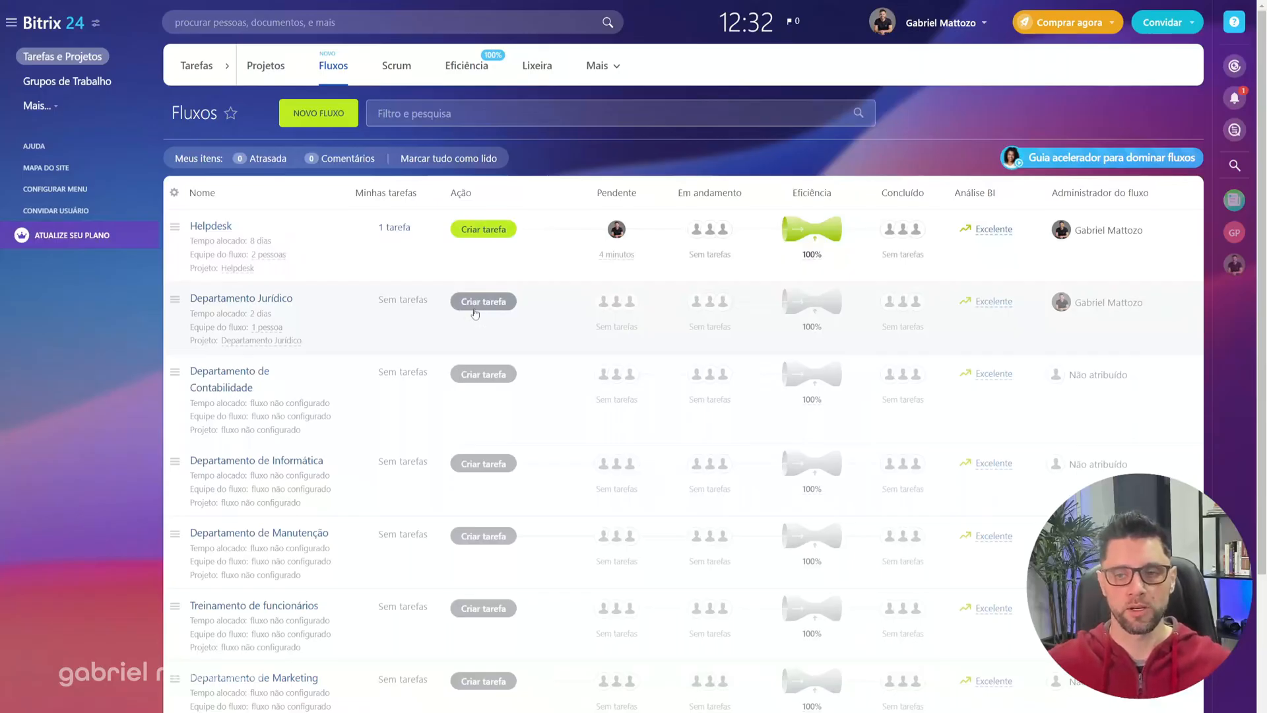
# Step: Review the Helpdesk flow's administrator and notification settings without saving, and check its BI analysis entry in the flow list
pyautogui.click(176, 232)
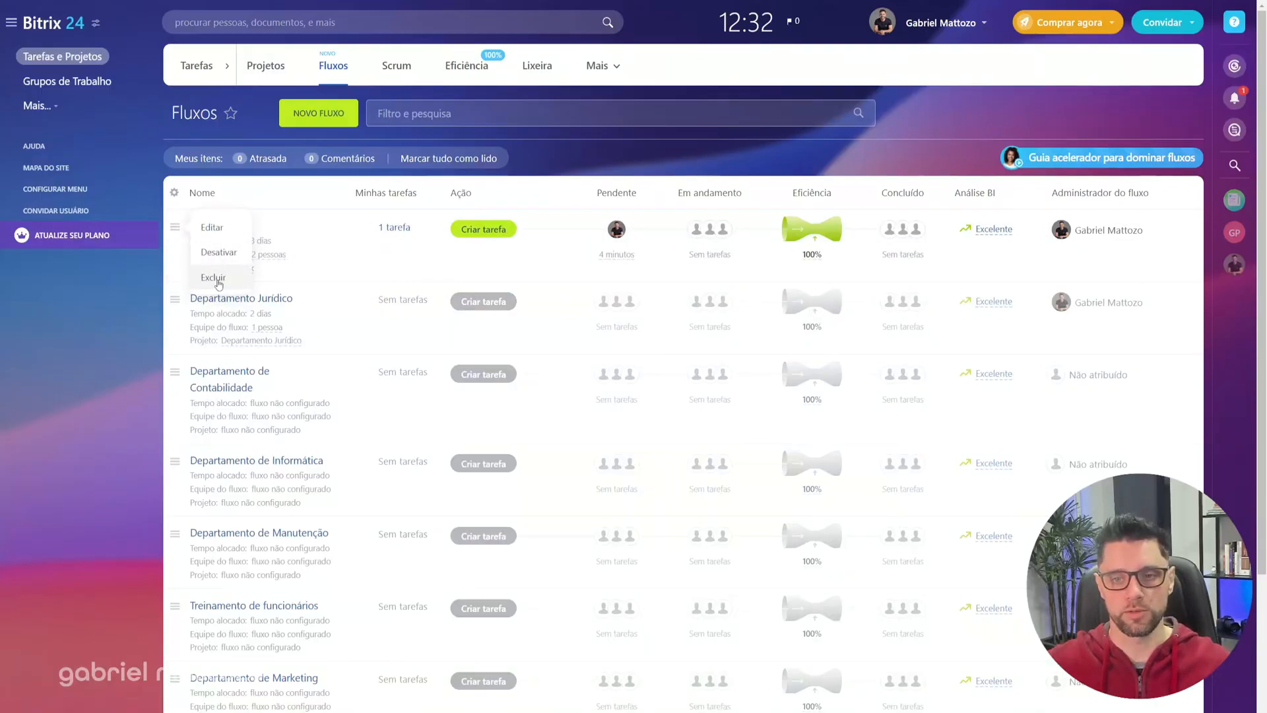
pyautogui.click(216, 236)
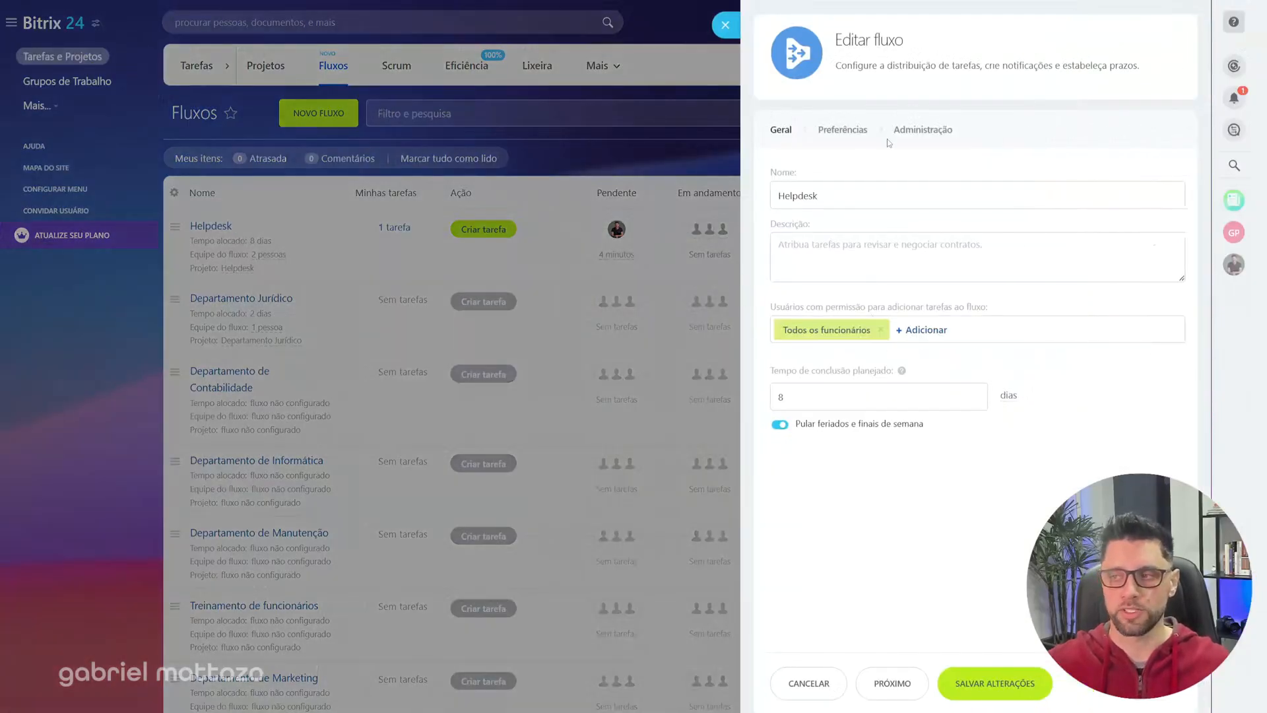
pyautogui.click(917, 130)
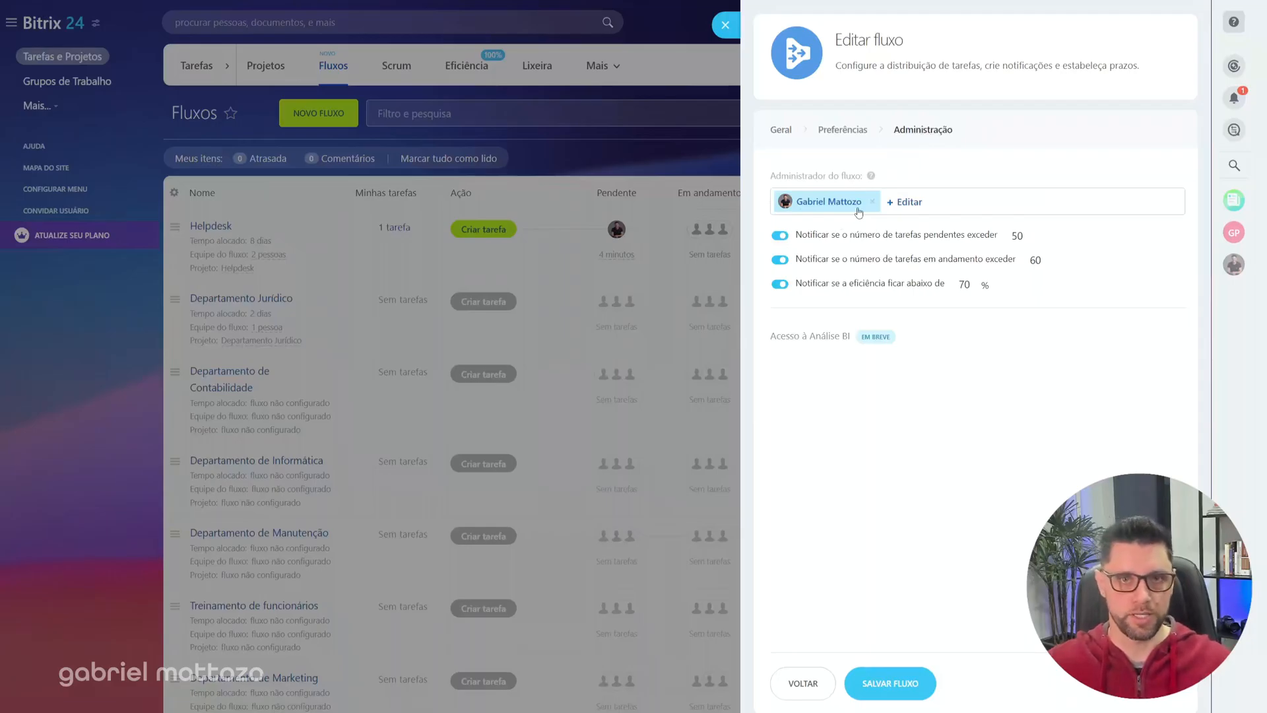
pyautogui.click(725, 25)
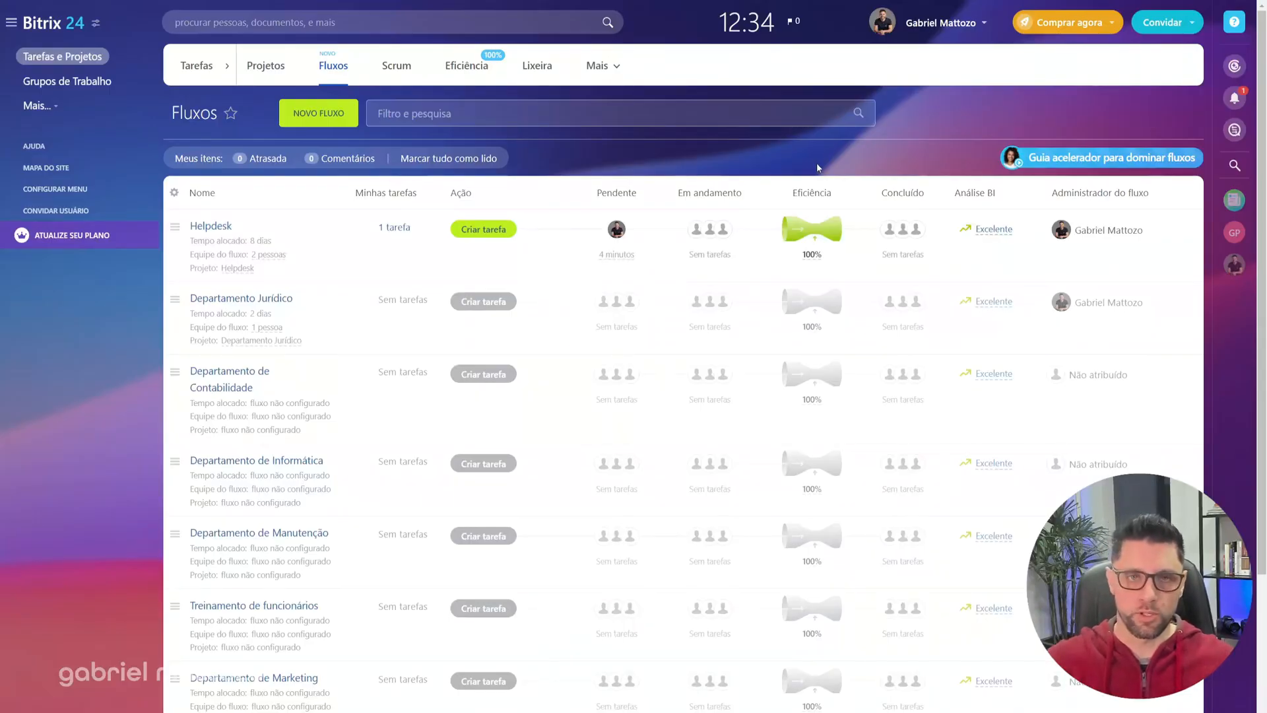
pyautogui.moveTo(988, 234)
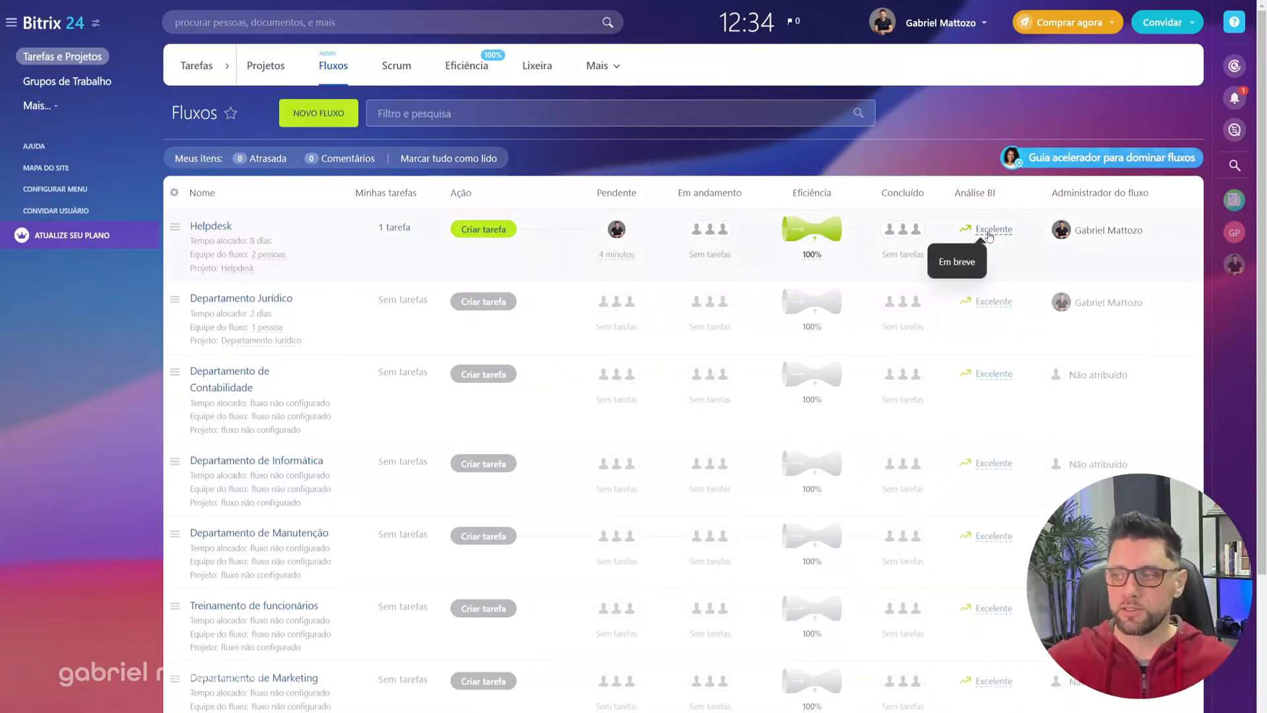